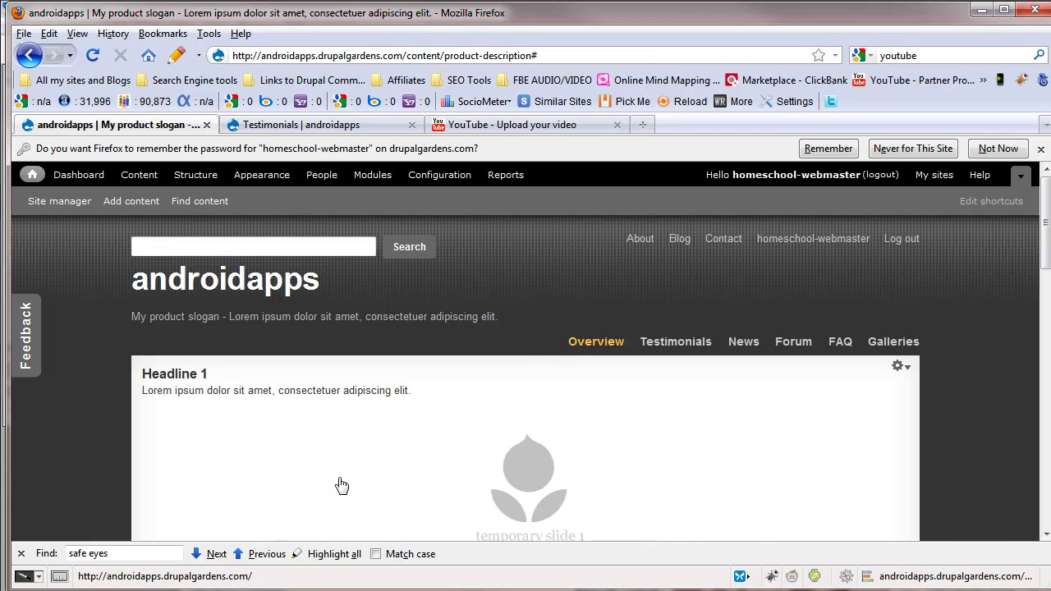
- Scroll the homepage down to the three Product feature blocks, starting with the lightbulb one
scroll(342, 486, "down", 5)
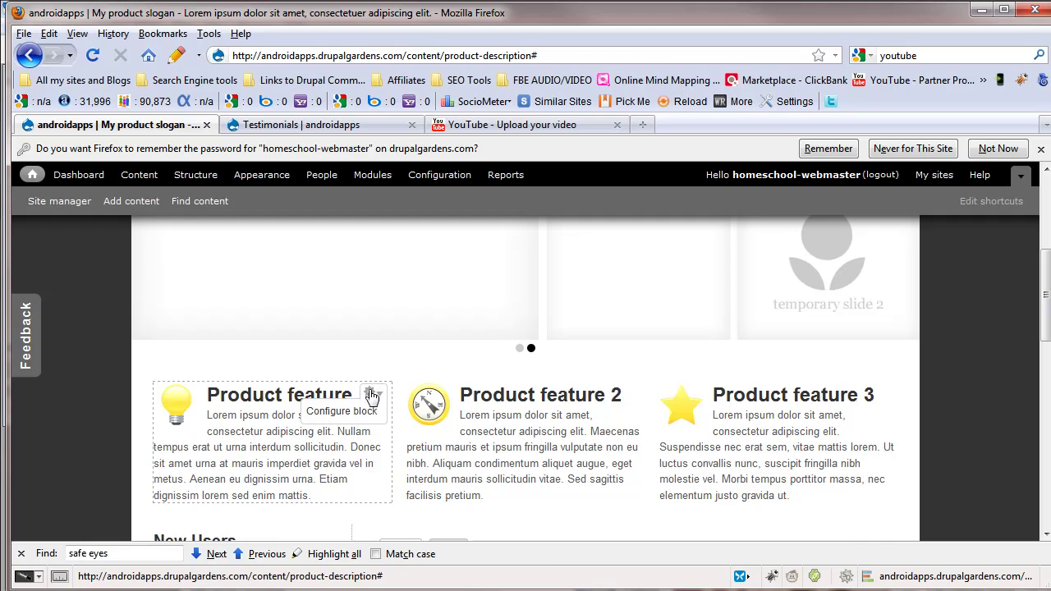
- Open the Product feature 1 block's configuration form and look over its description and title fields
left_click(361, 410)
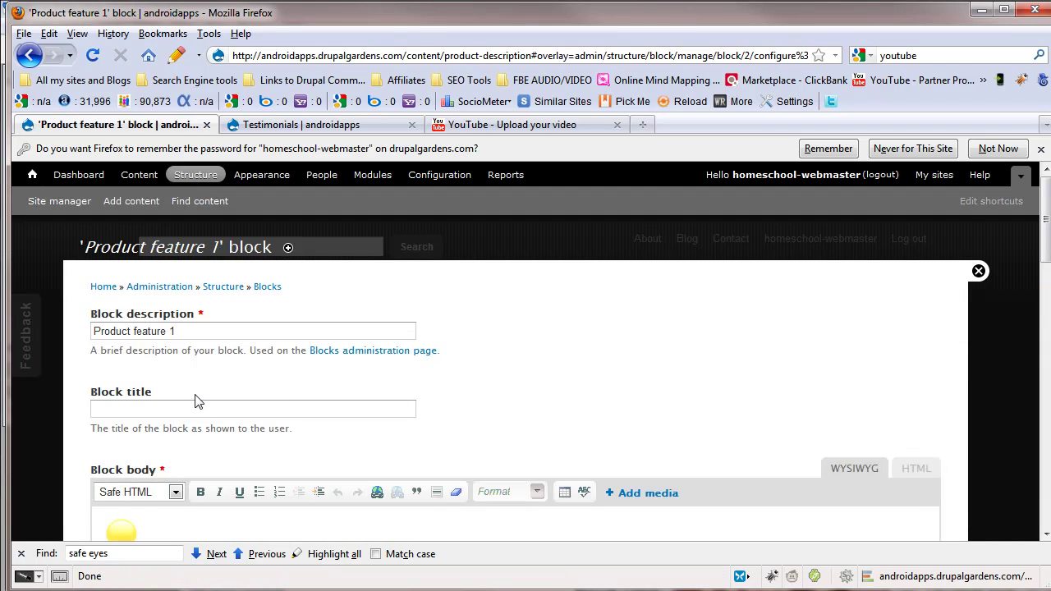
scroll(205, 427, "down", 4)
scroll(285, 423, "up", 2)
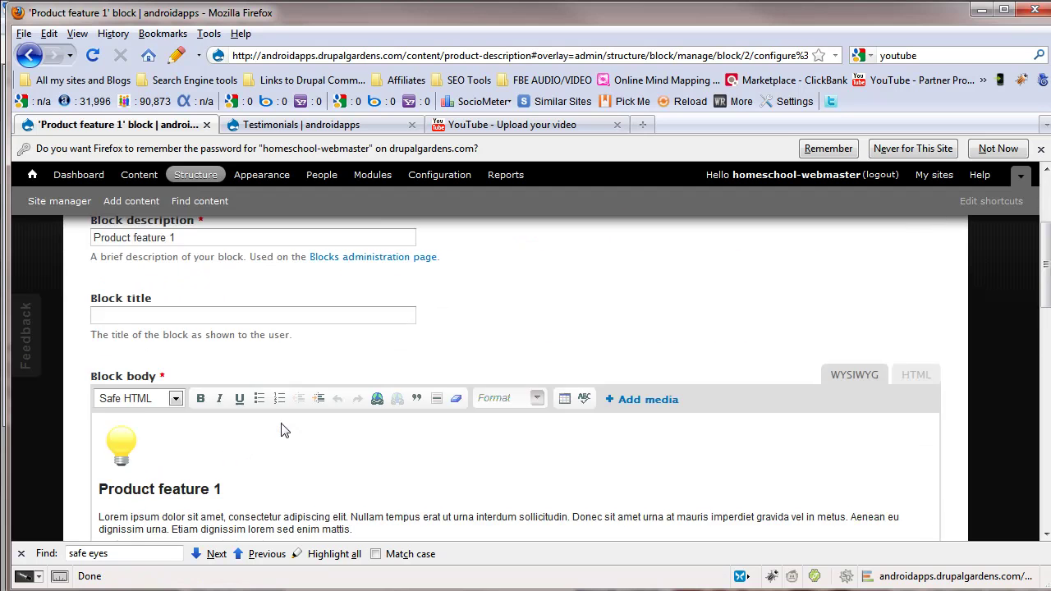
scroll(283, 432, "up", 2)
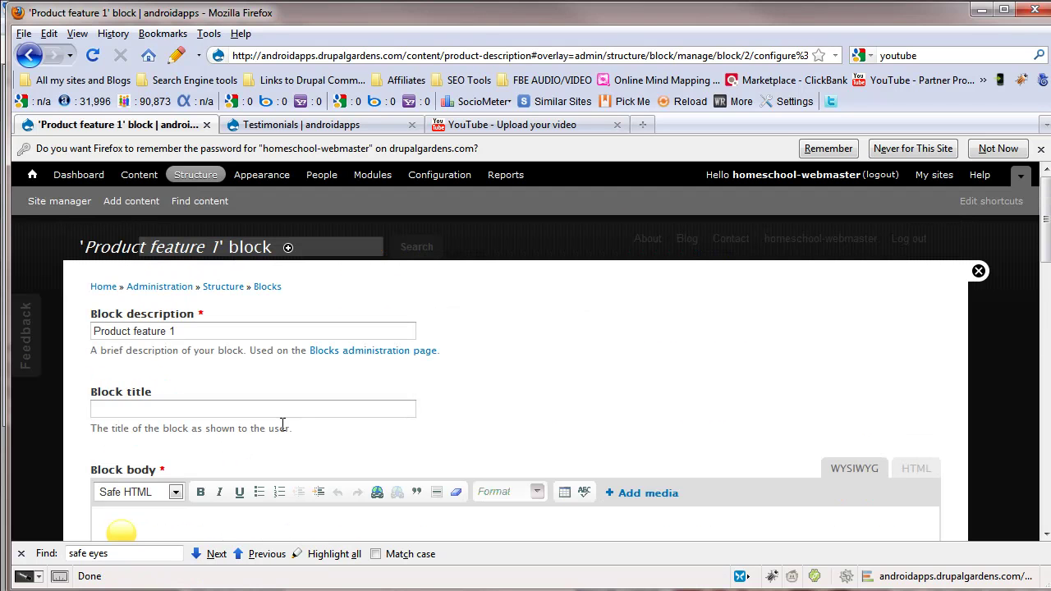
left_click(206, 328)
left_click(154, 409)
scroll(152, 443, "down", 1)
scroll(164, 409, "up", 1)
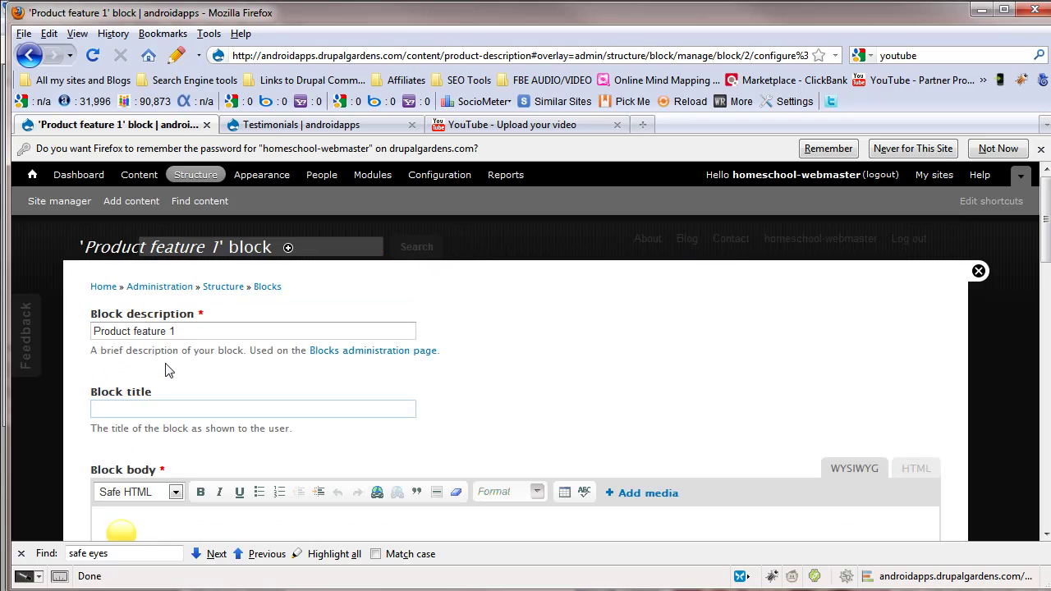
- Try selecting the description text, then bring up the context menu for the Structure admin link
triple_click(213, 327)
left_click_drag(185, 333, 168, 347)
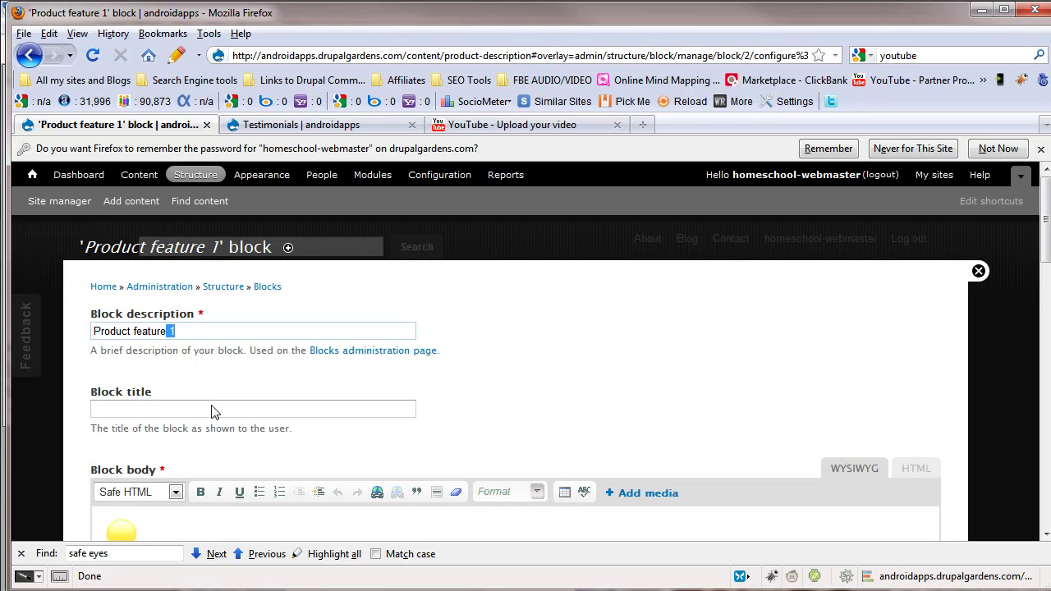
scroll(211, 411, "down", 2)
scroll(211, 411, "up", 2)
left_click(186, 332)
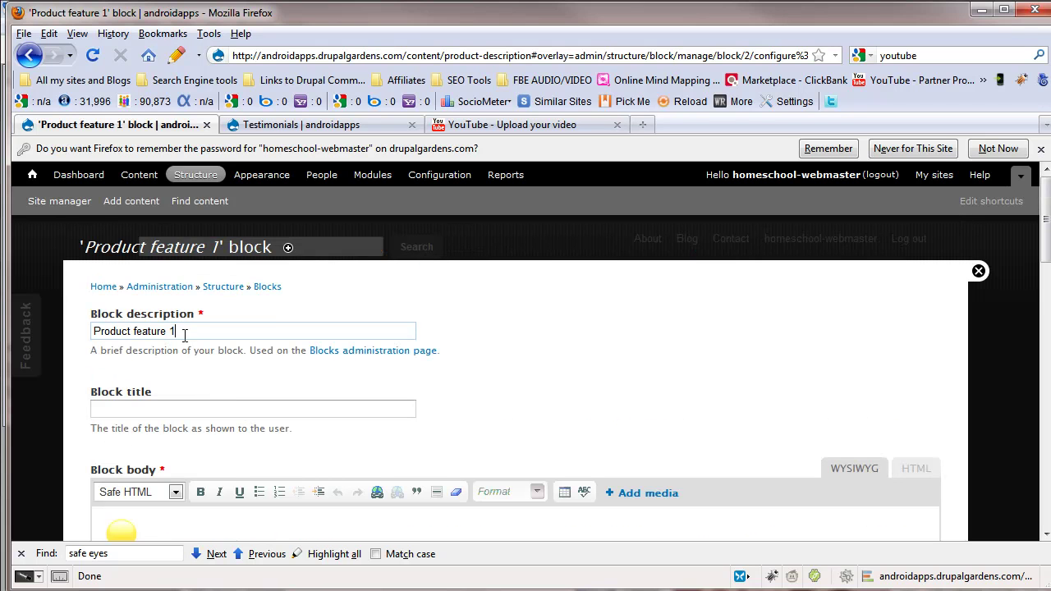
right_click(198, 177)
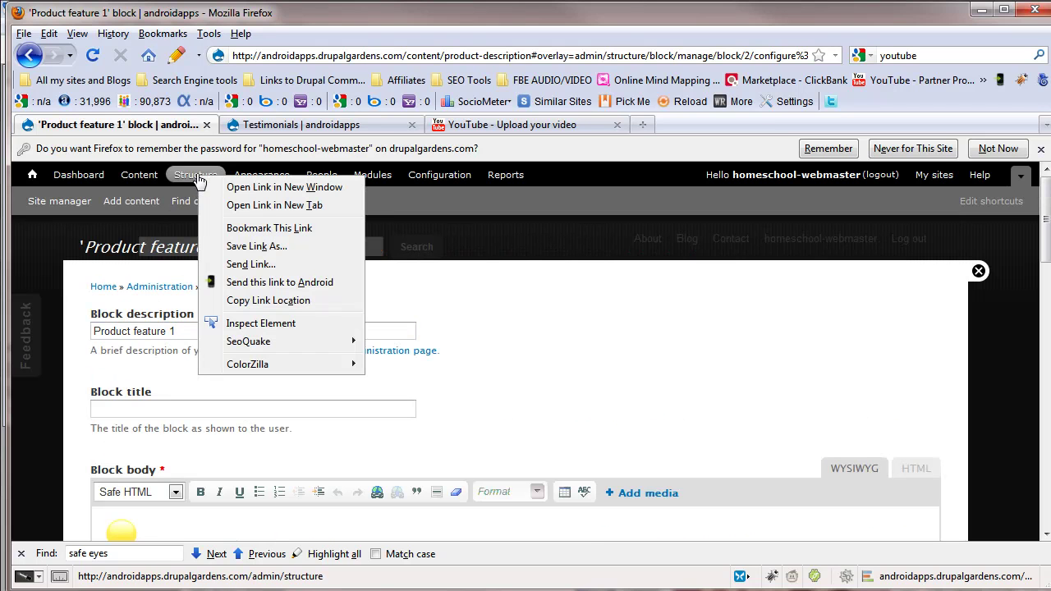
- Open the Structure admin page in a new tab and go to its Blocks list
left_click(261, 206)
left_click(312, 125)
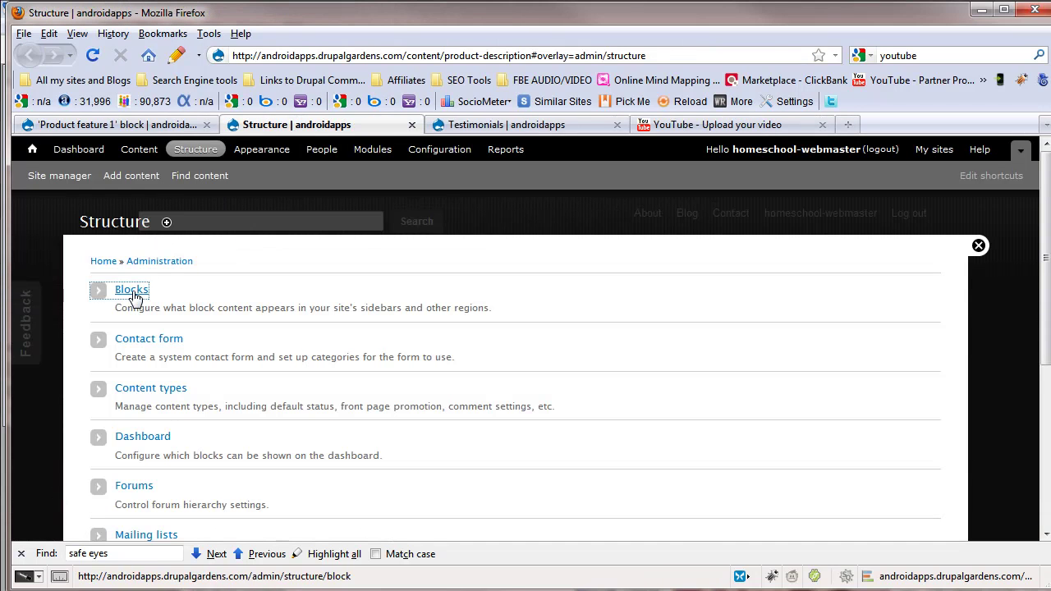
left_click(134, 291)
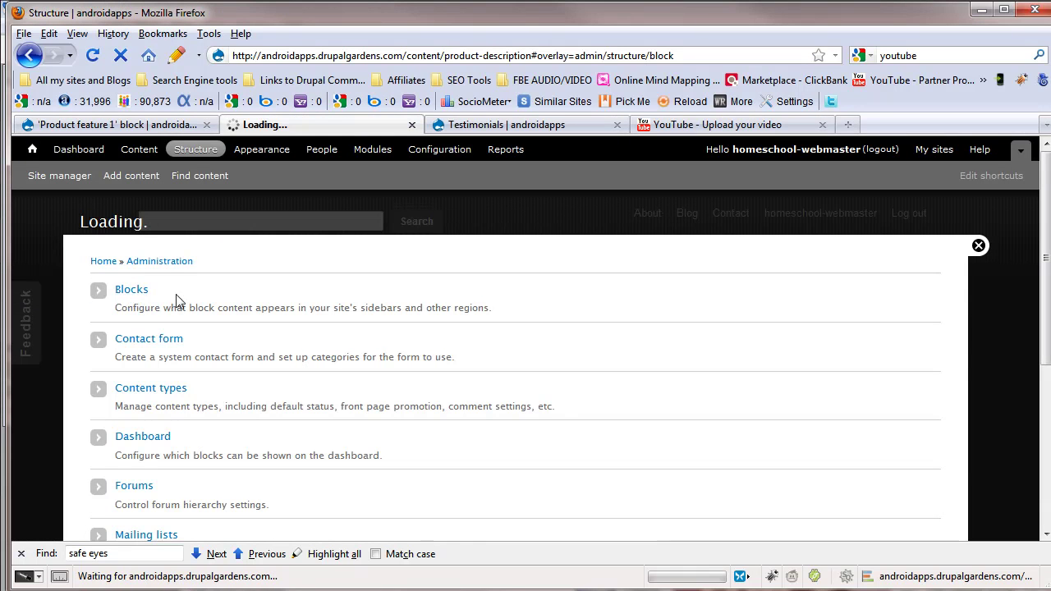
left_click(153, 129)
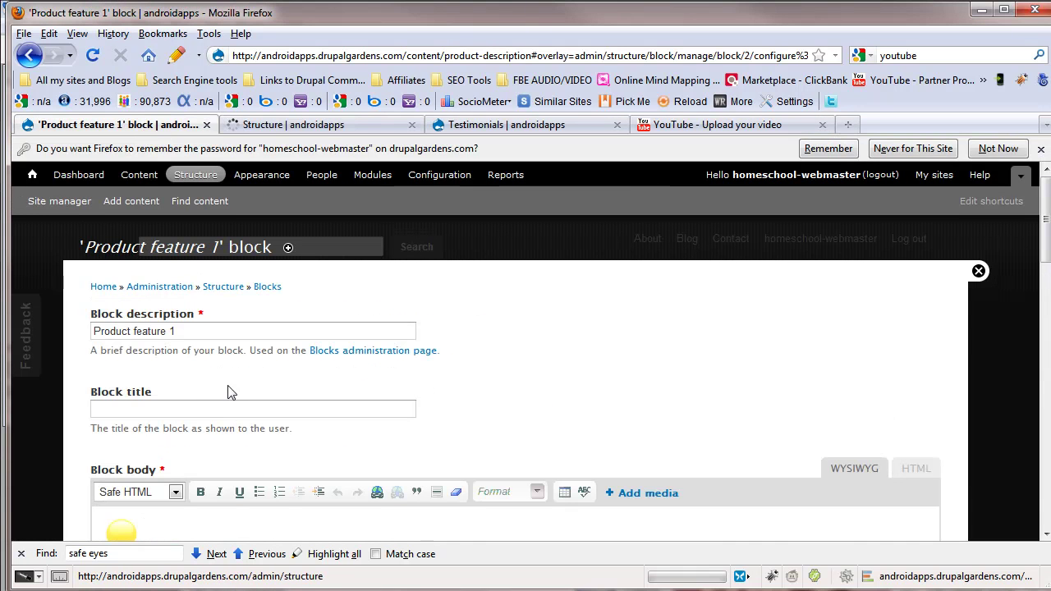
- Search the Blocks list for Product feature 1, found in the Precontent first region
left_click(197, 330)
key("ctrl+a")
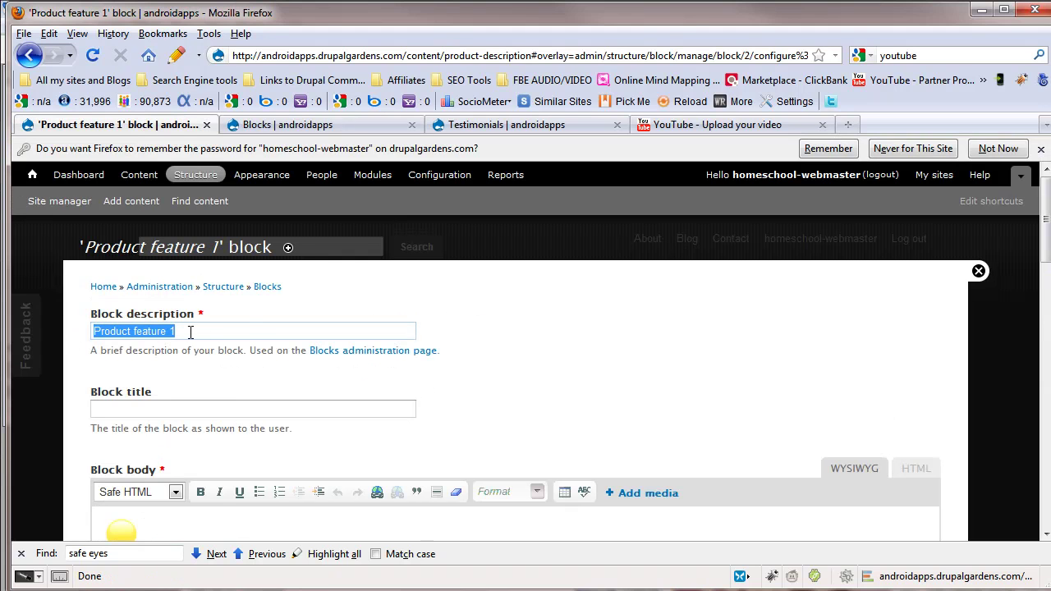
key("ctrl+f")
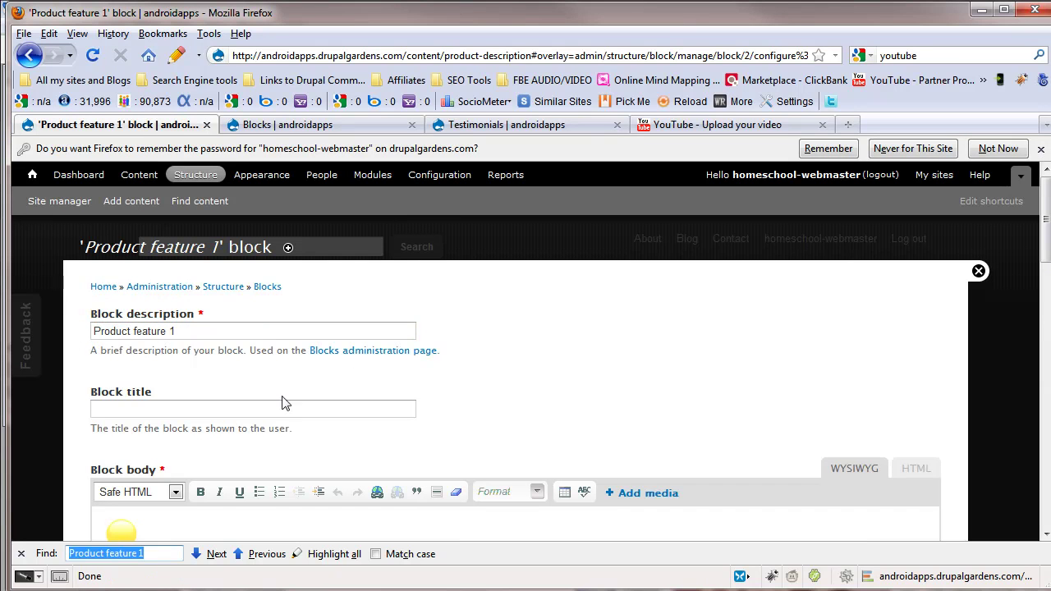
left_click(157, 554)
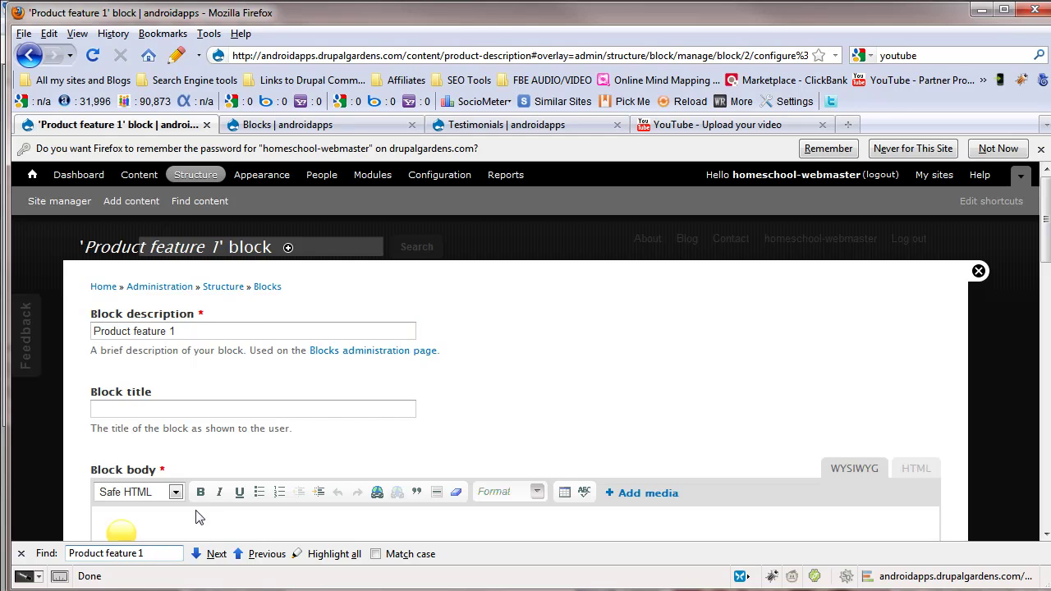
left_click(288, 124)
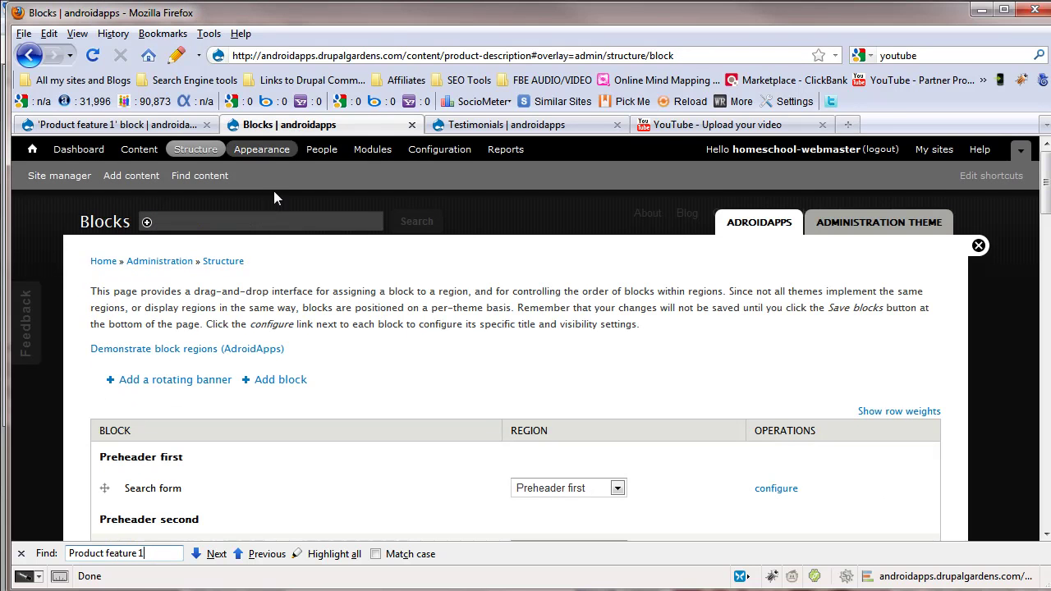
left_click(225, 558)
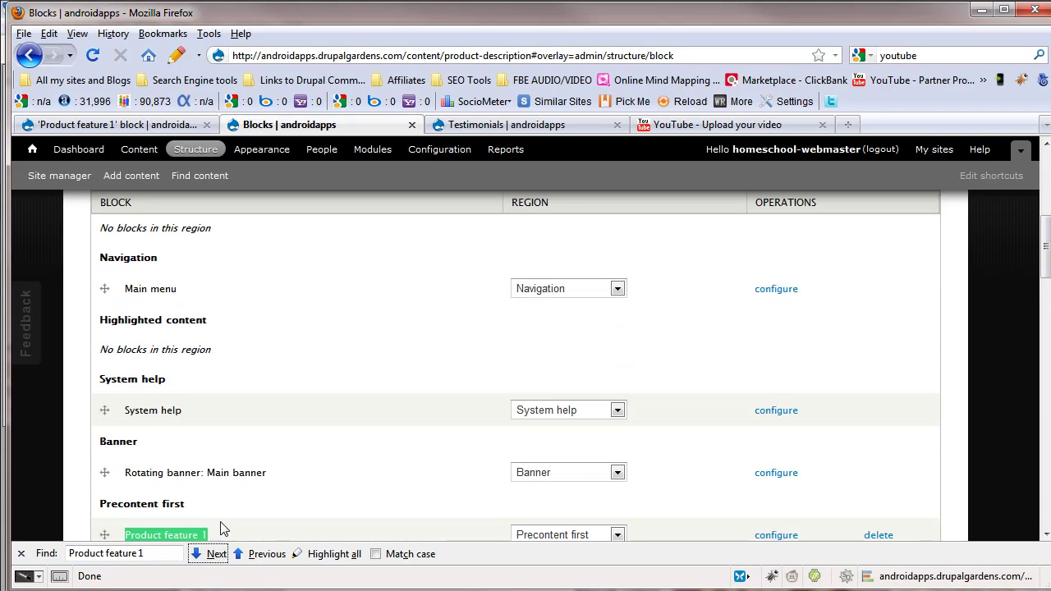
scroll(222, 509, "down", 3)
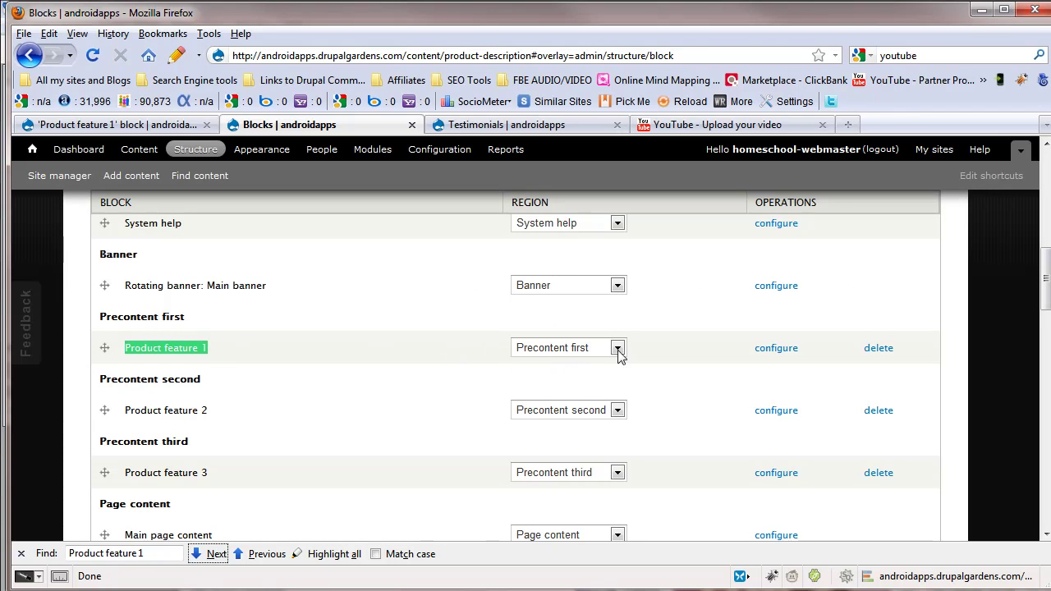
left_click(164, 125)
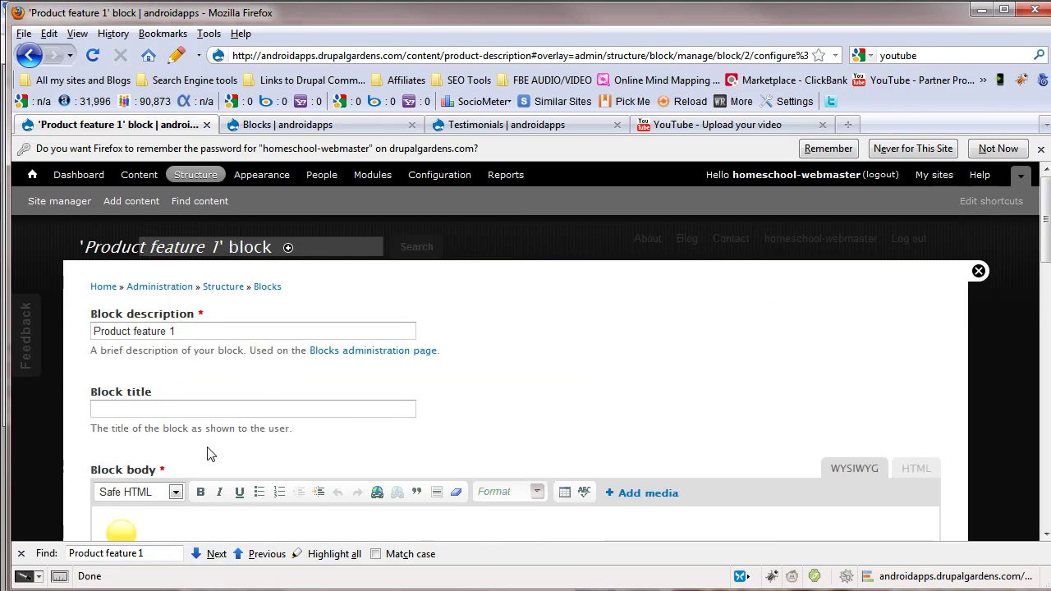
- Back on the block's edit form, select the description text and focus the empty Block title field
scroll(209, 459, "down", 10)
scroll(210, 464, "down", 4)
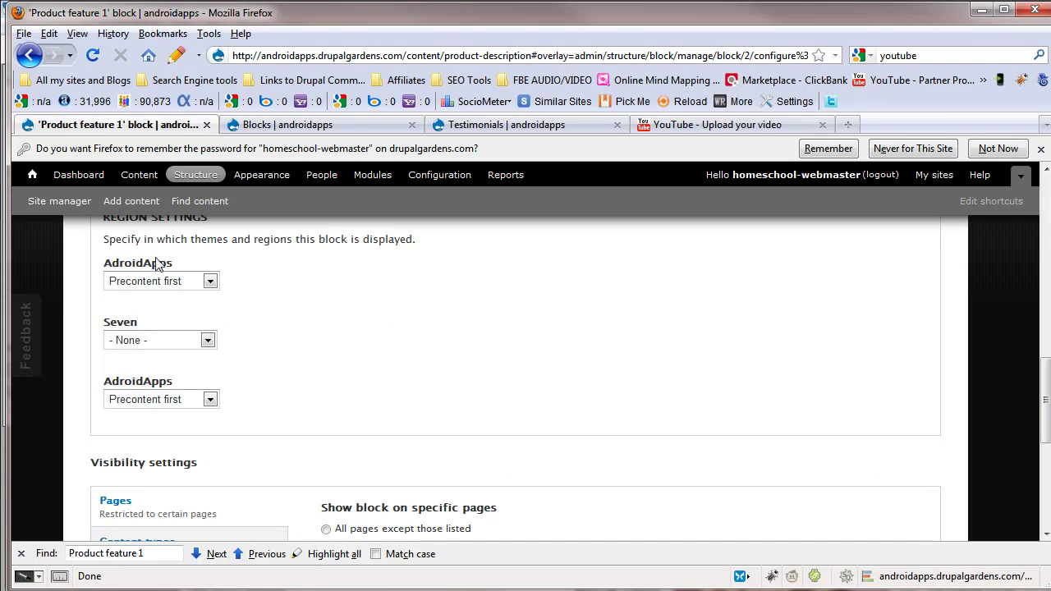
scroll(174, 359, "up", 15)
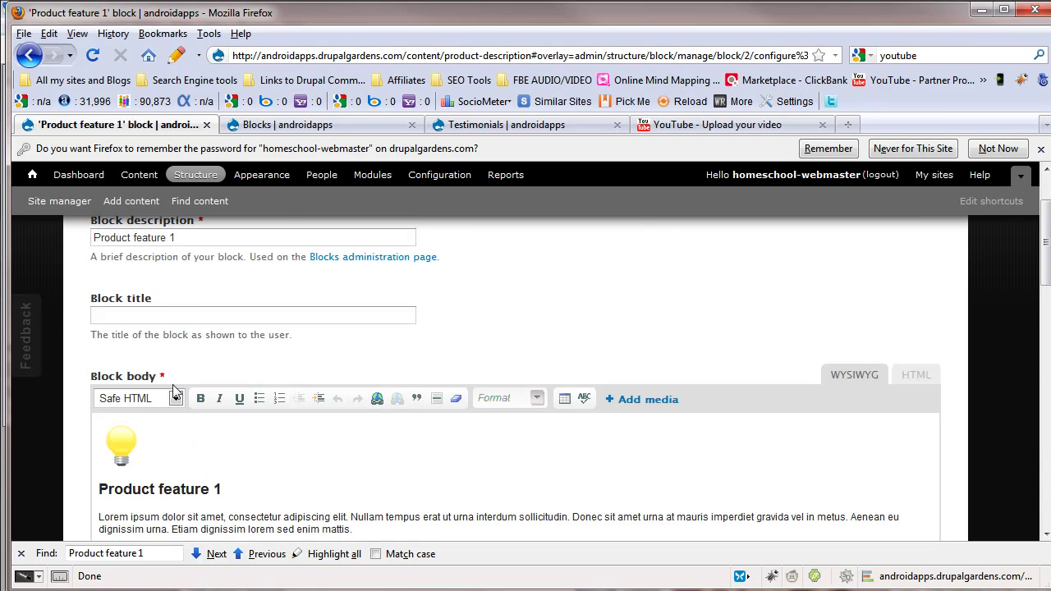
left_click_drag(199, 332, 79, 331)
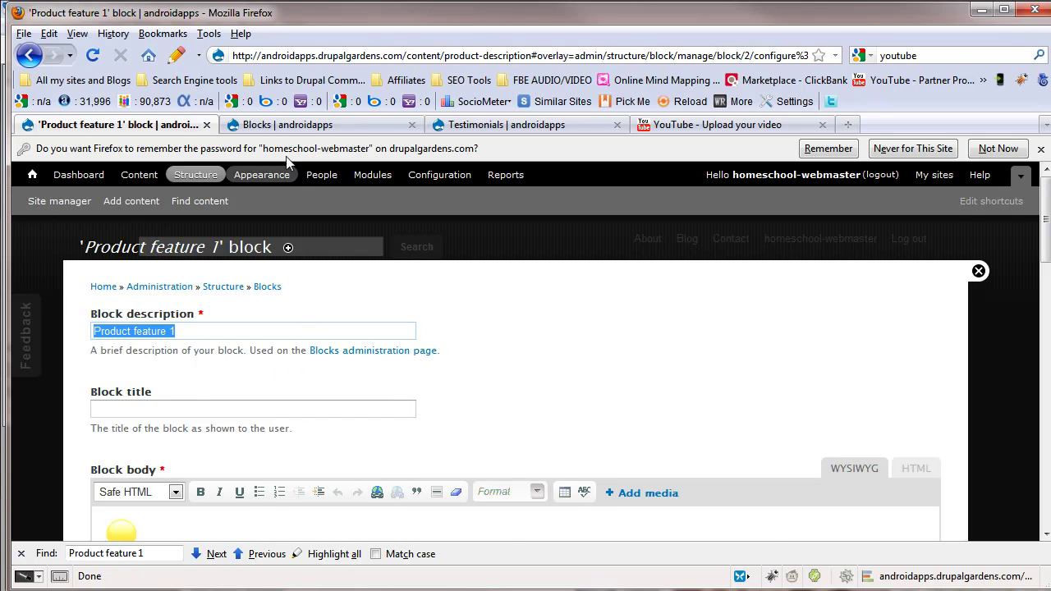
left_click(304, 125)
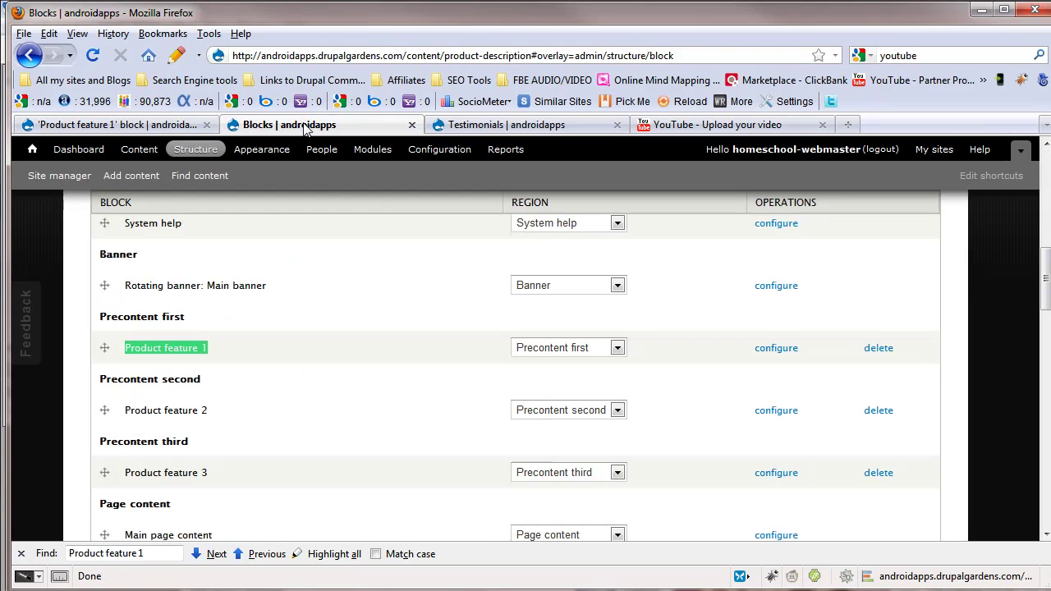
left_click(123, 125)
left_click(147, 414)
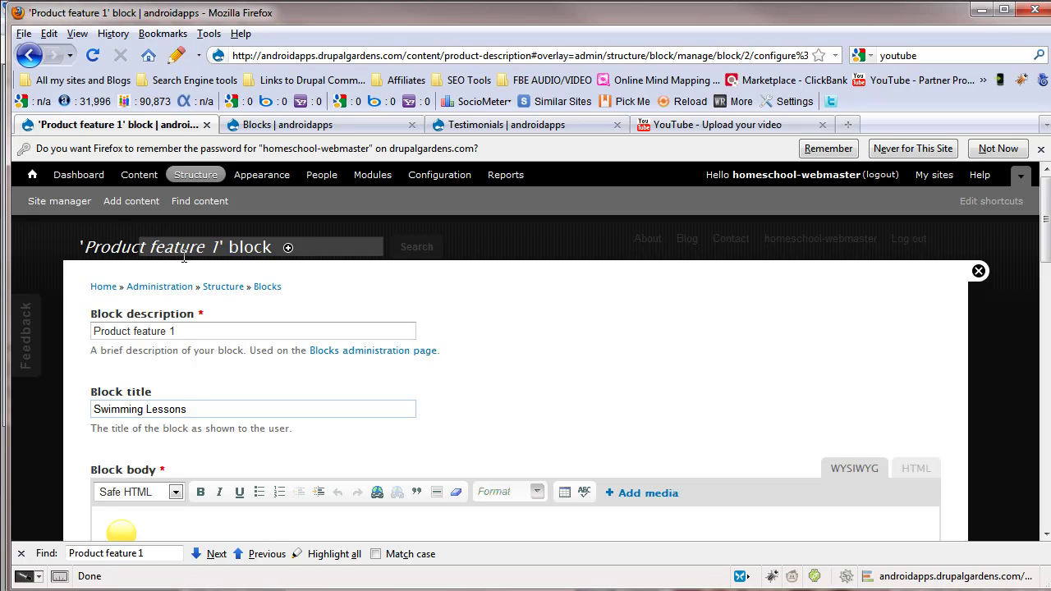
- Replace the block description text with 'First Swimming Lessons'
left_click_drag(200, 331, 66, 331)
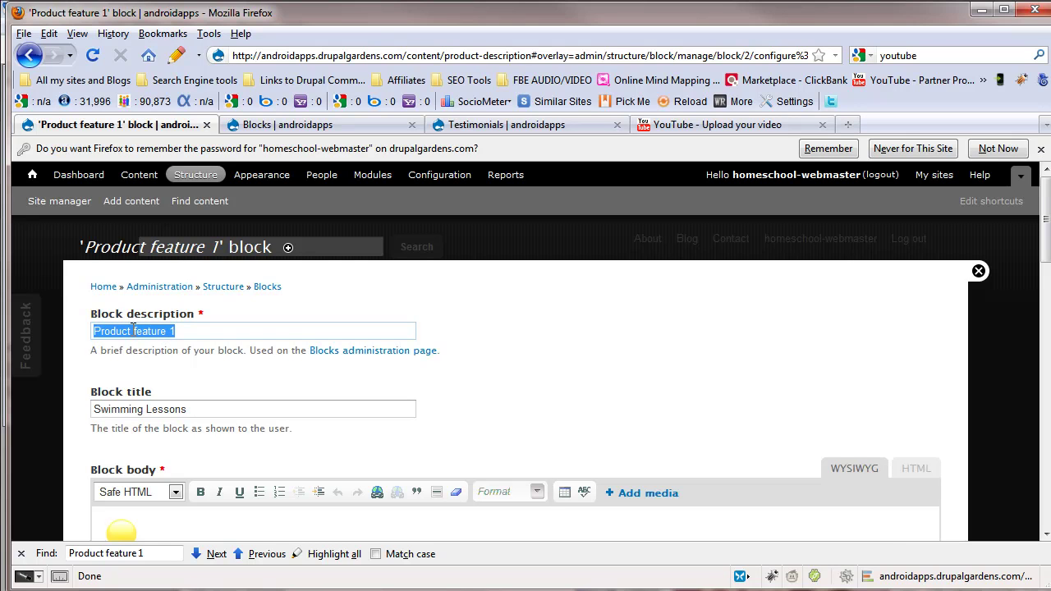
type("First S")
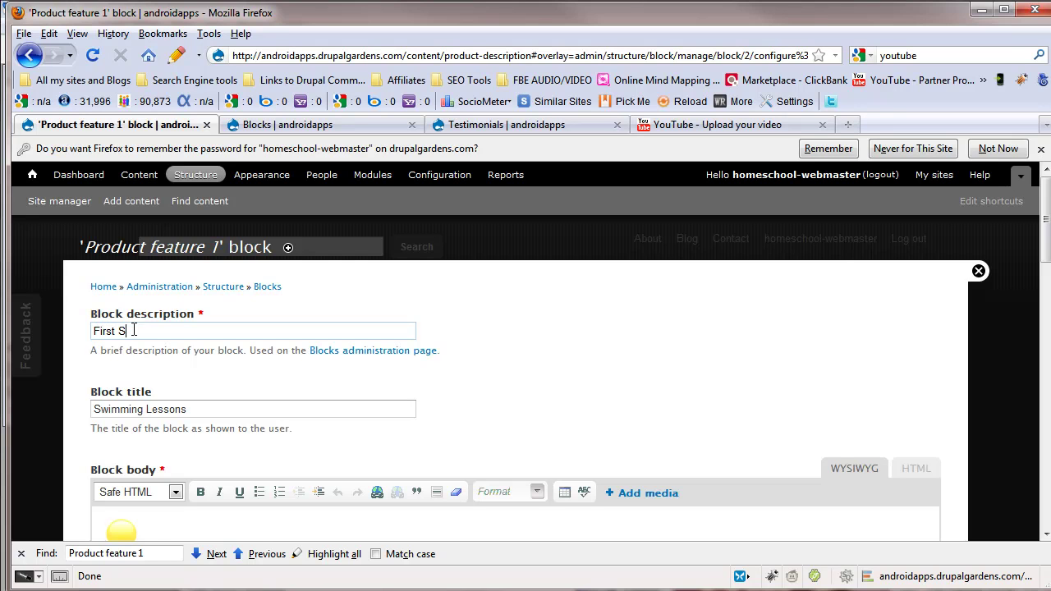
type("wimming Lessons Block")
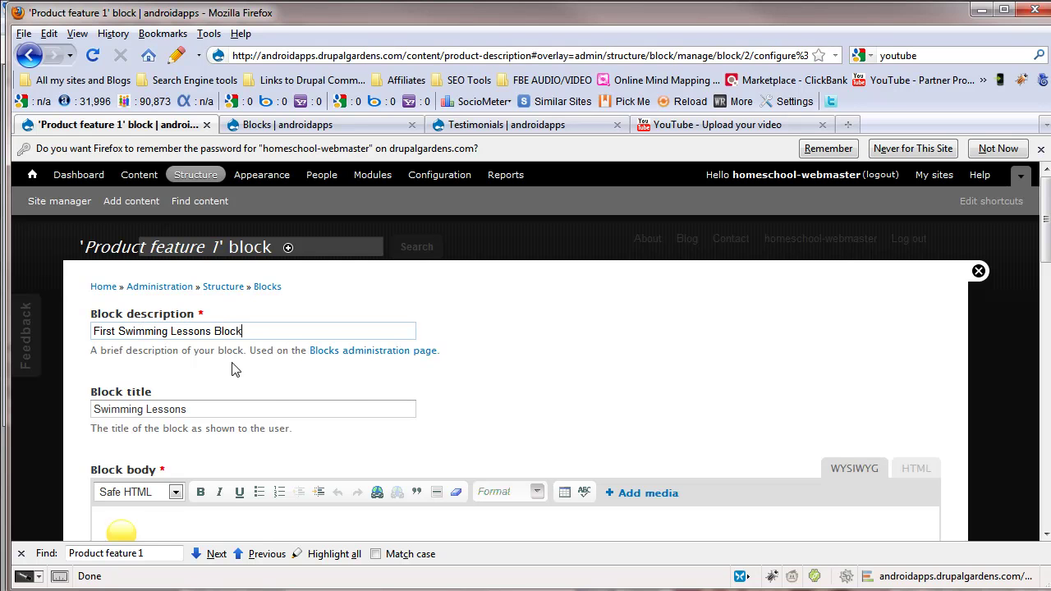
scroll(245, 392, "down", 4)
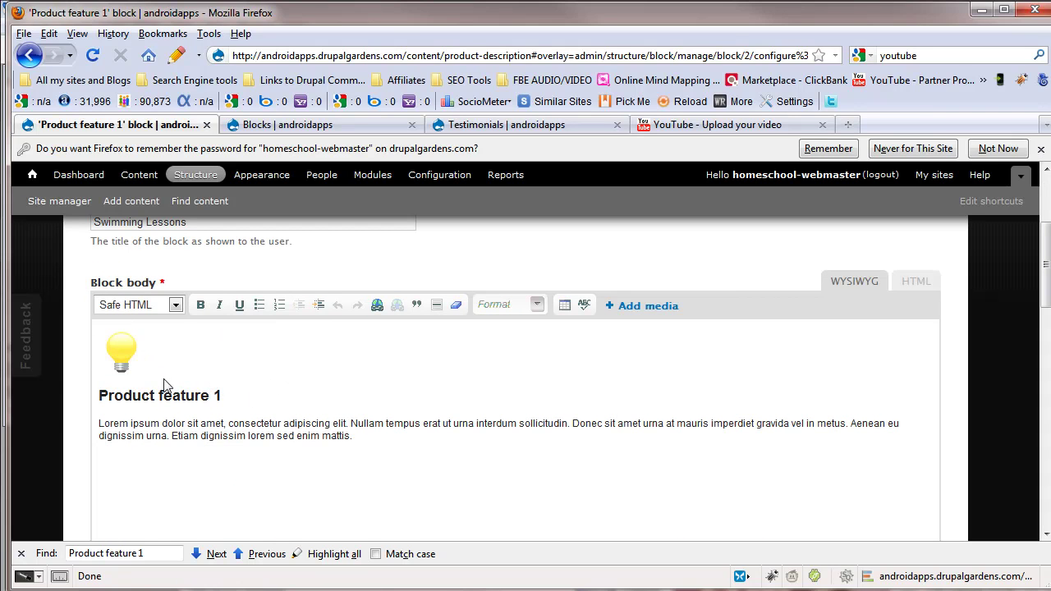
scroll(240, 442, "up", 2)
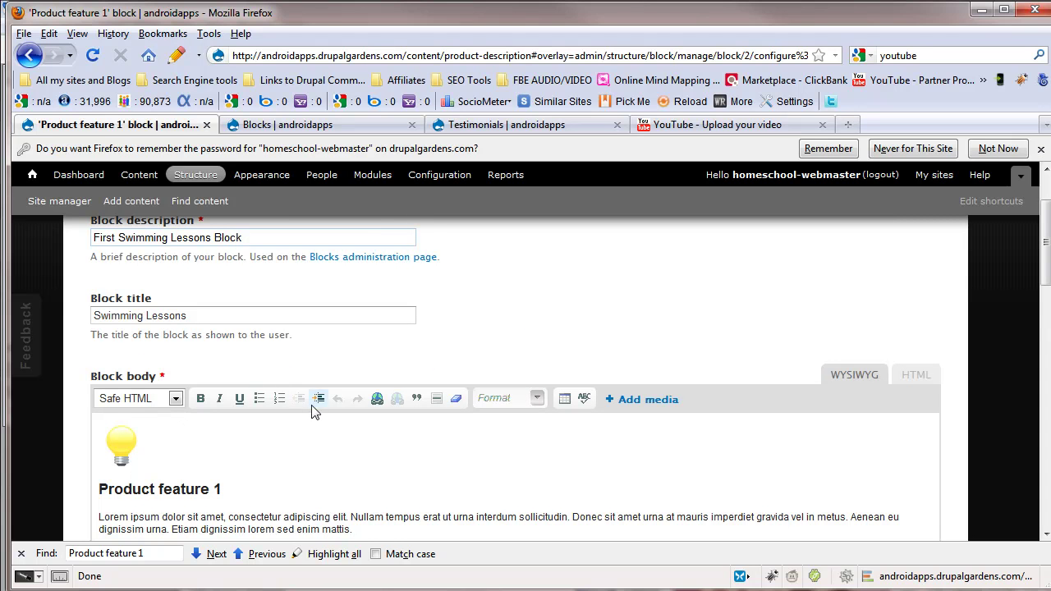
scroll(306, 421, "down", 2)
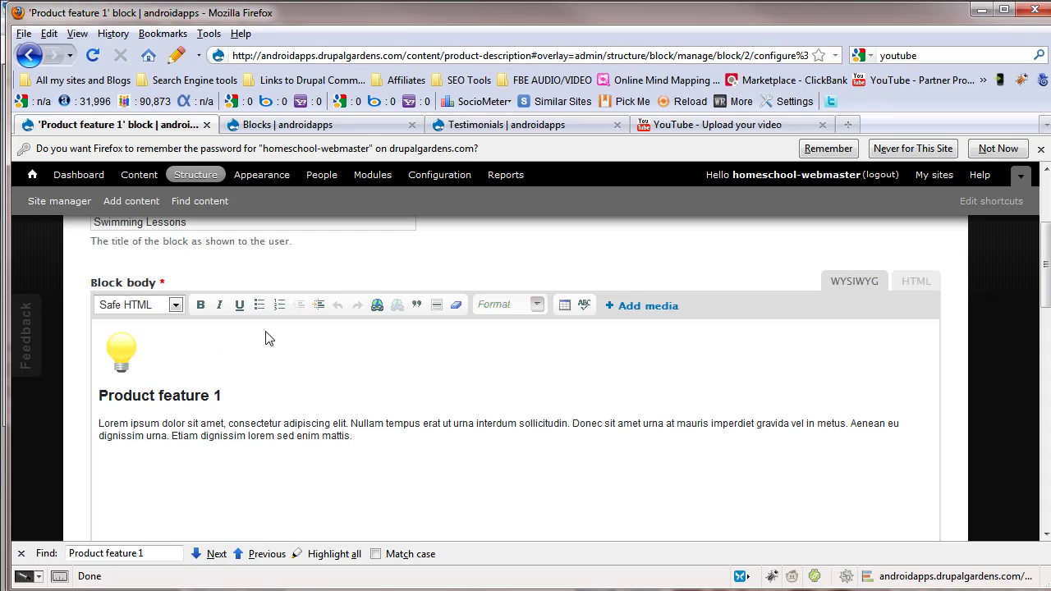
left_click(175, 305)
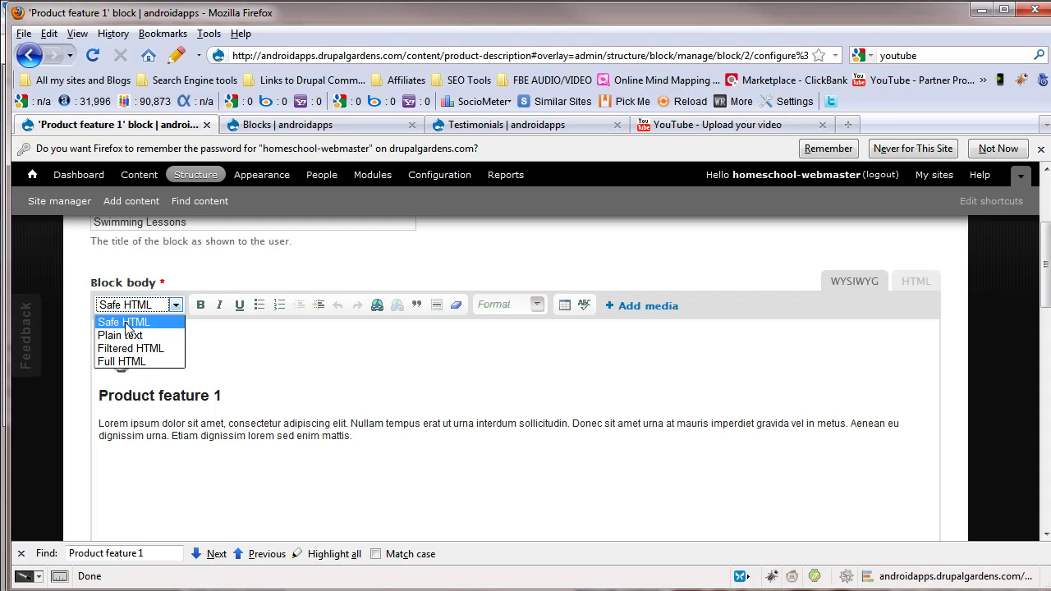
left_click(154, 322)
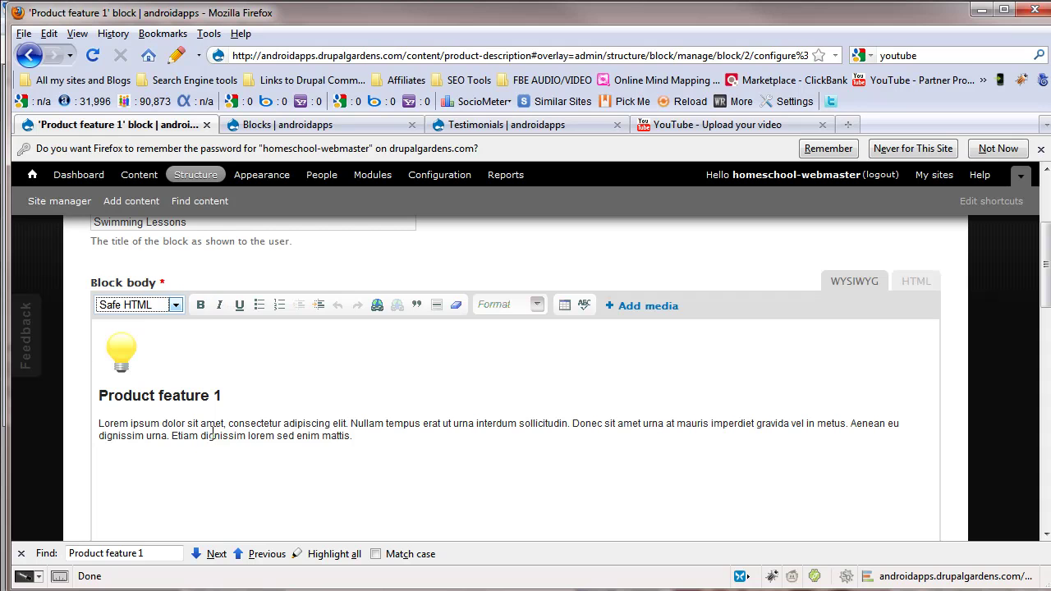
left_click_drag(209, 436, 355, 437)
left_click(202, 306)
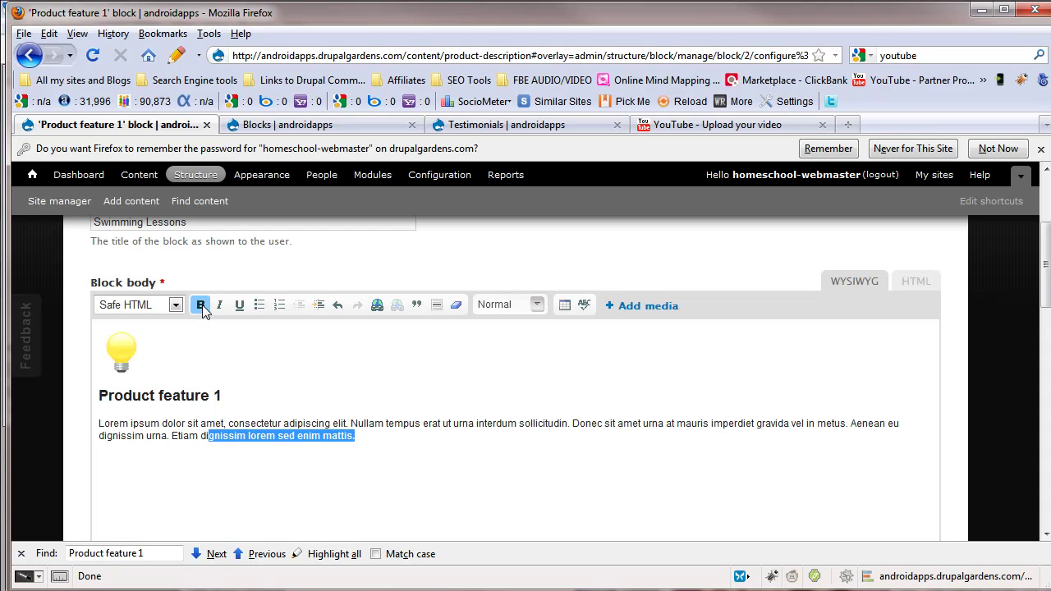
left_click(202, 307)
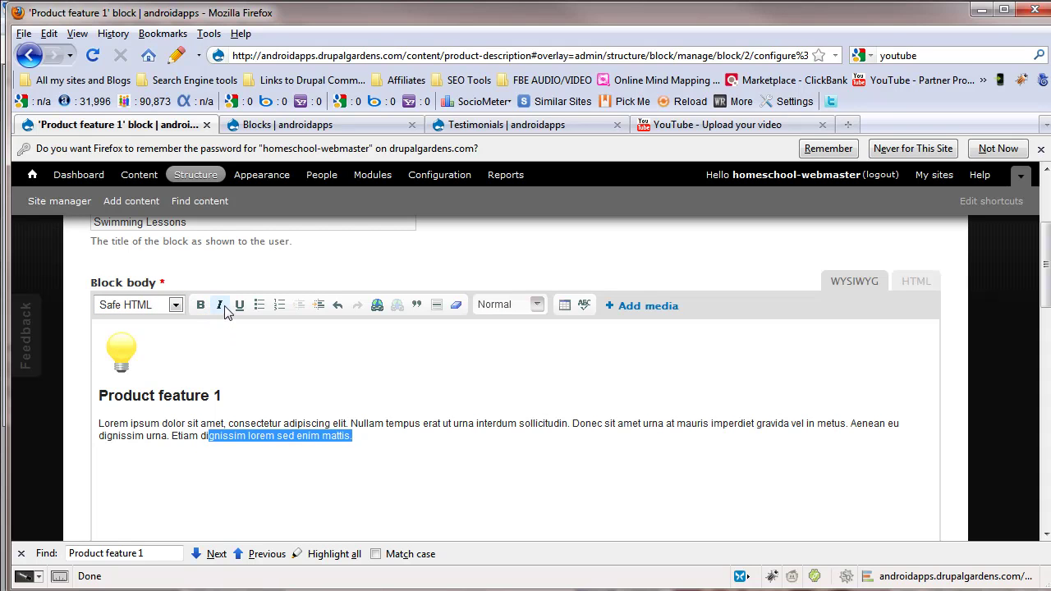
left_click(279, 307)
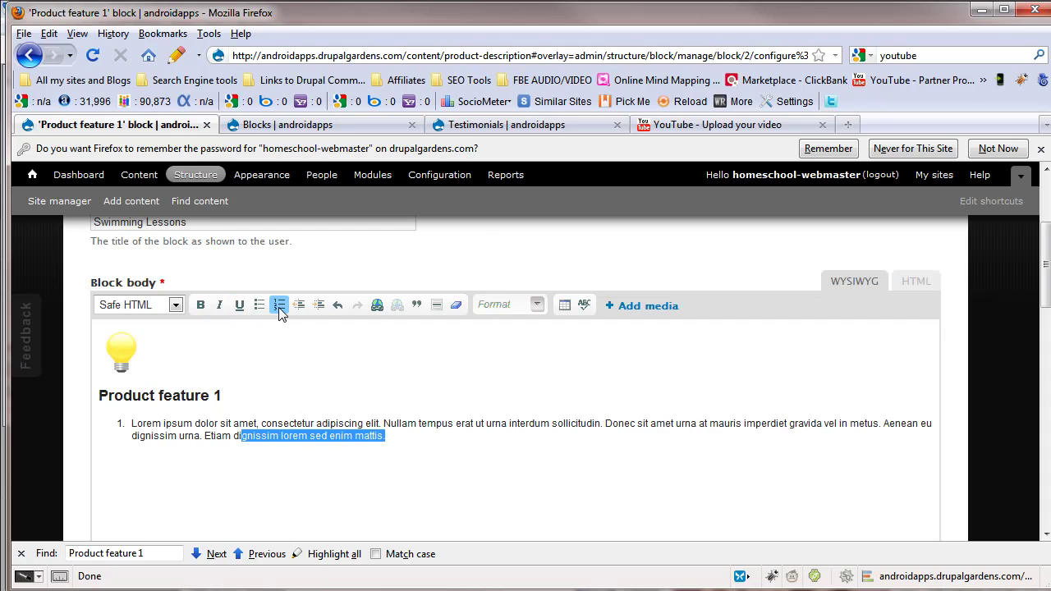
left_click(279, 310)
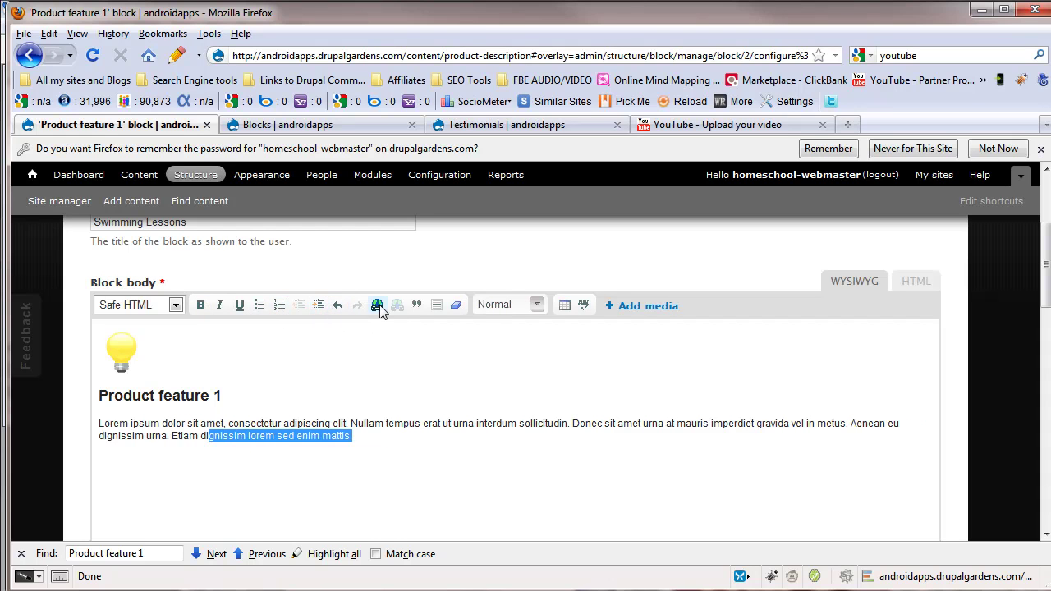
left_click(273, 436)
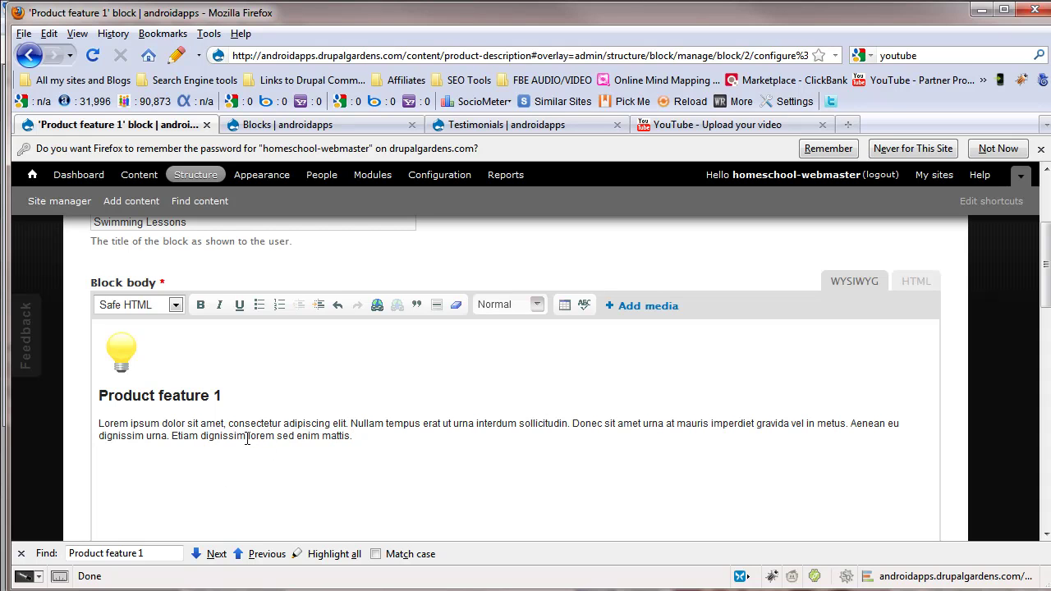
left_click_drag(247, 440, 324, 439)
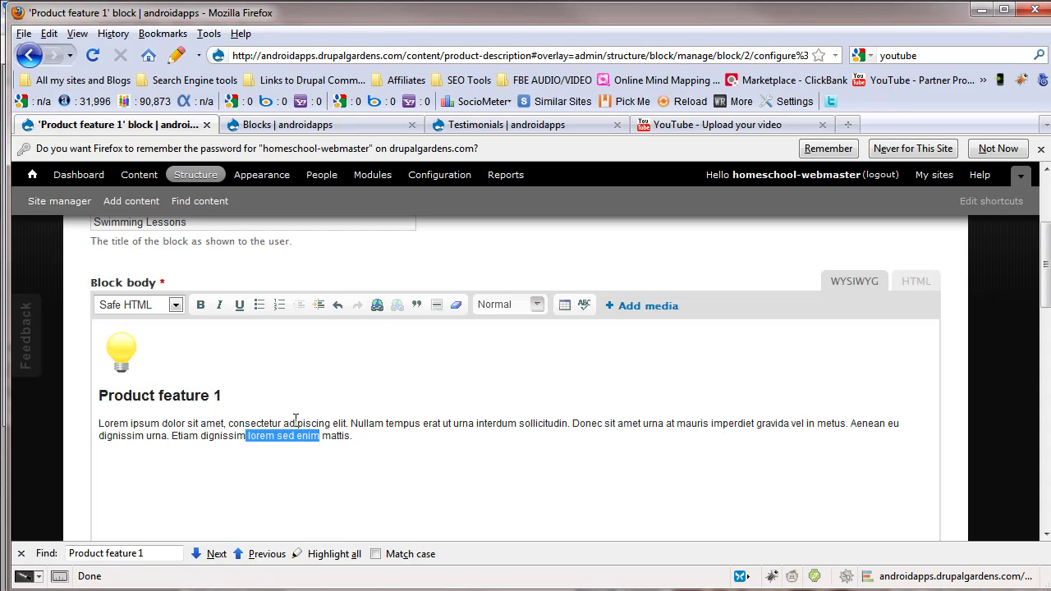
left_click(377, 305)
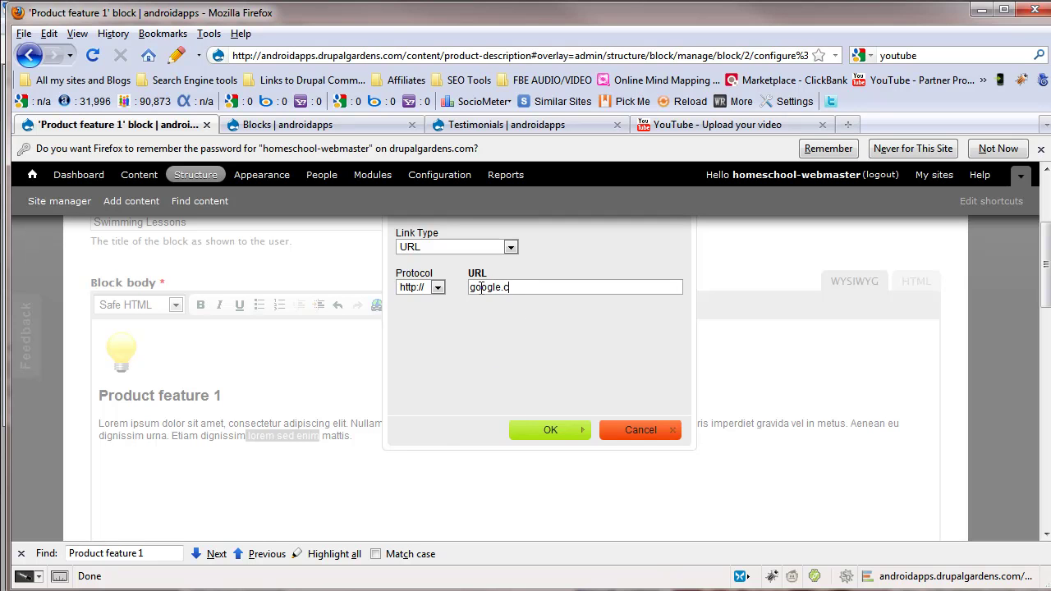
left_click(515, 248)
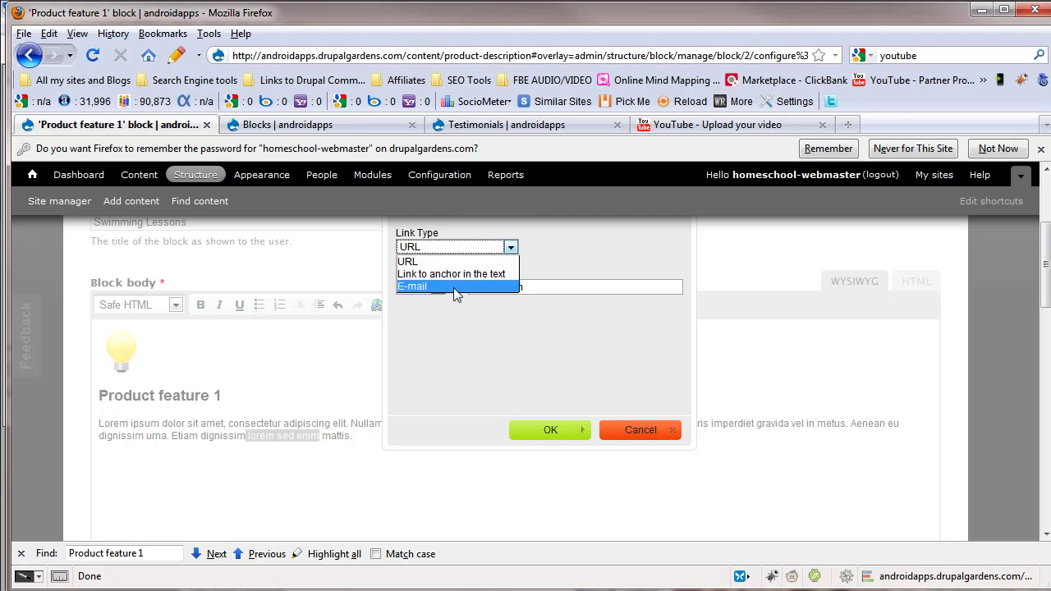
left_click(492, 260)
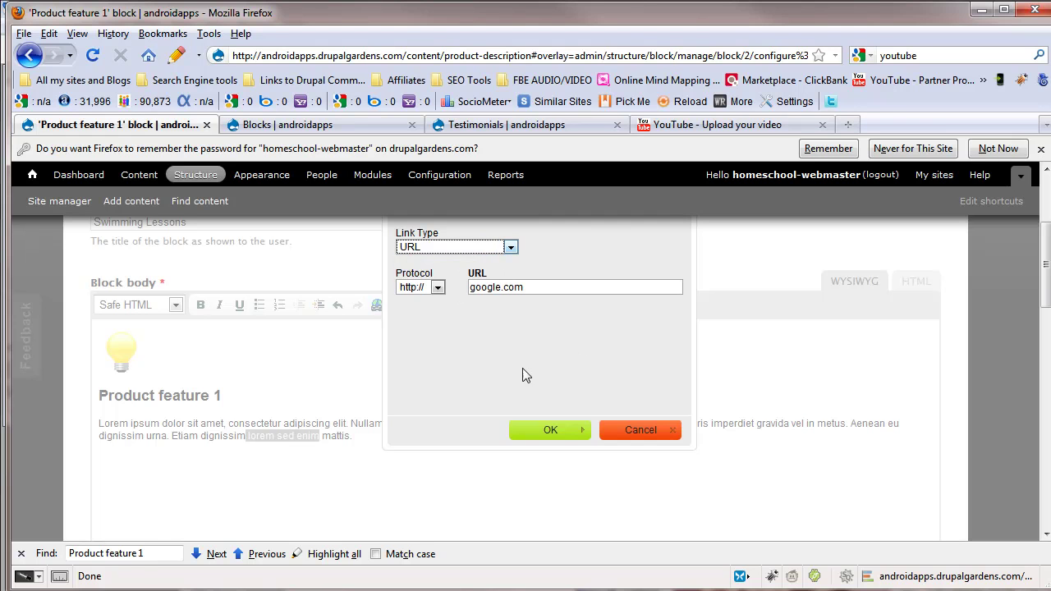
left_click(561, 429)
left_click(349, 423)
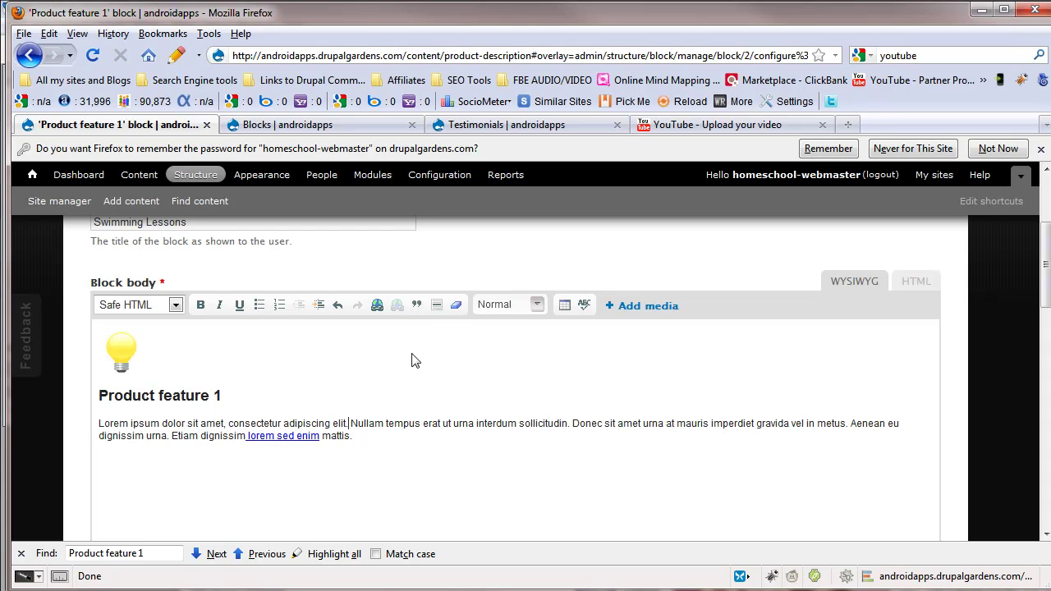
left_click(337, 304)
left_click_drag(224, 424, 351, 423)
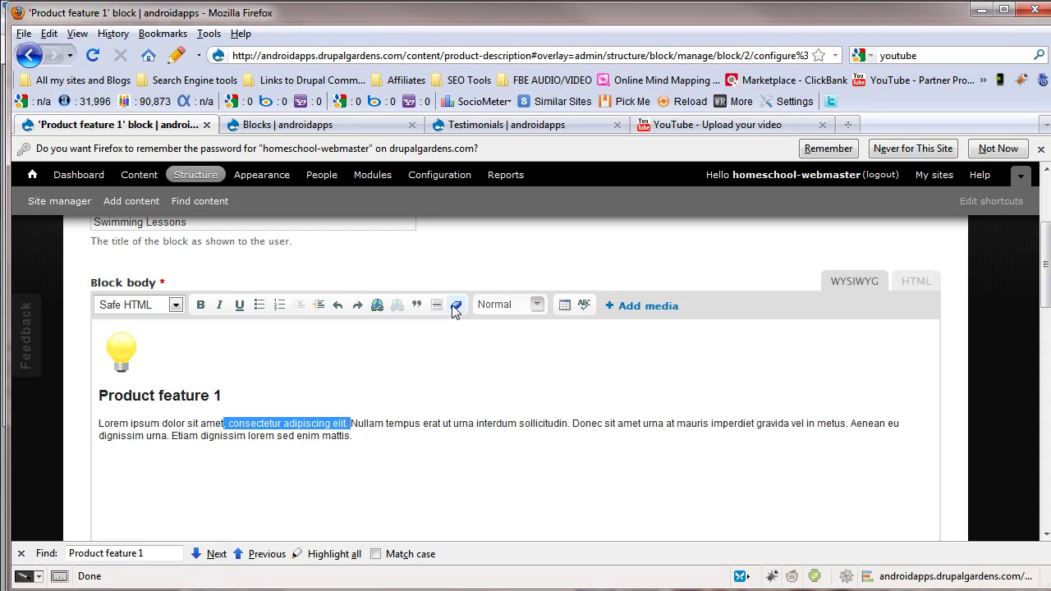
left_click(538, 304)
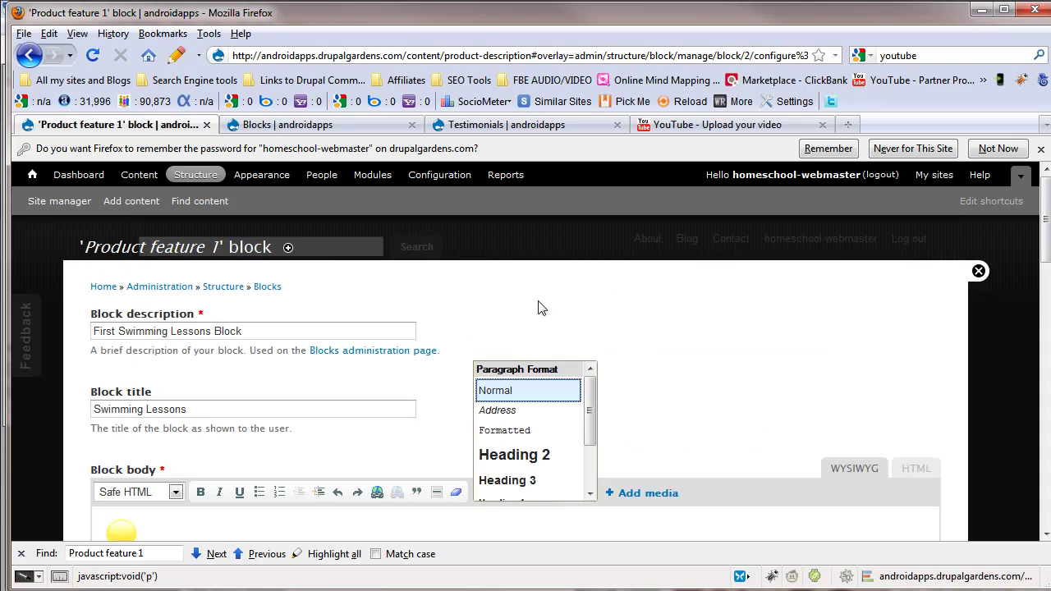
left_click(528, 458)
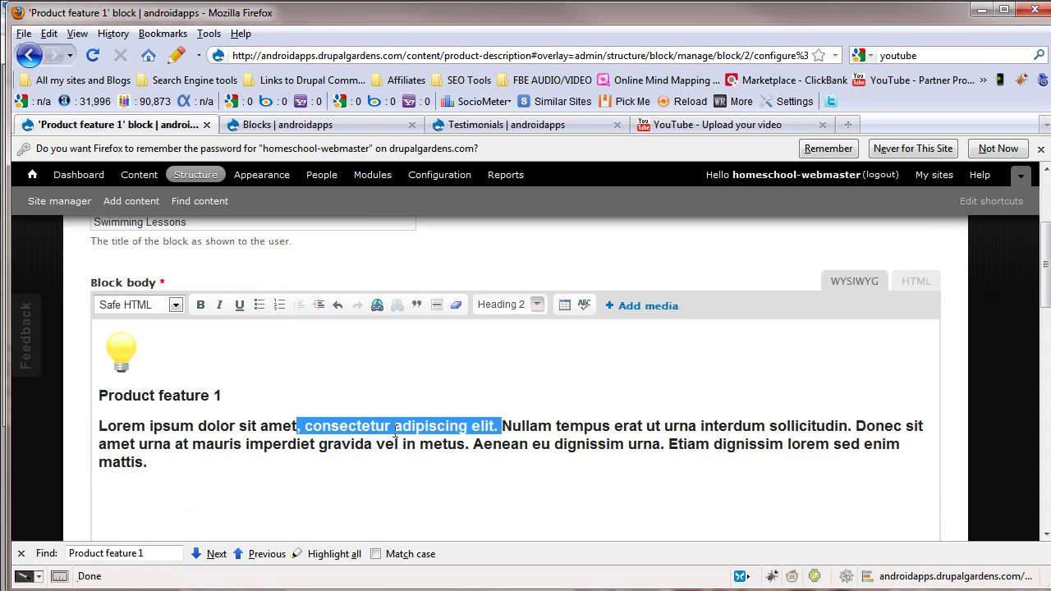
left_click(537, 304)
left_click(337, 309)
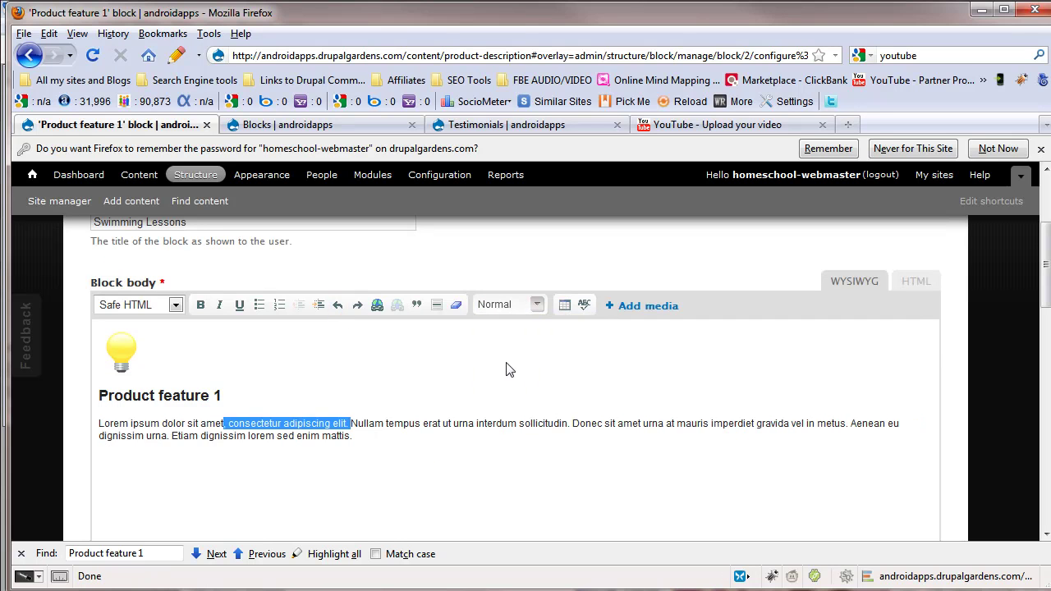
left_click(577, 396)
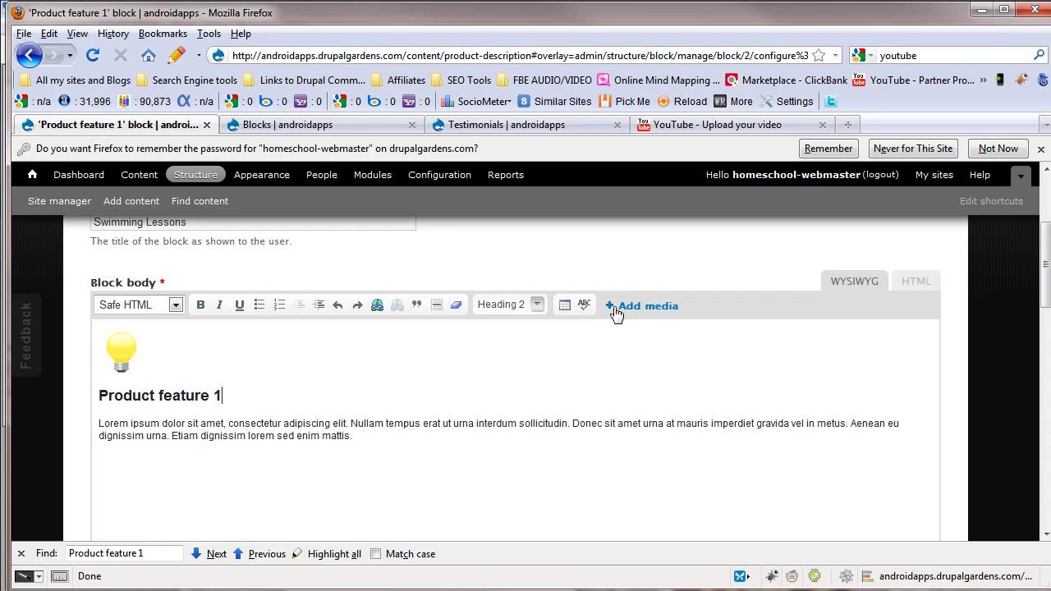
- Set the insertion point beside the lightbulb and open Add media, checking its Browse library and Embed tabs
left_click(123, 351)
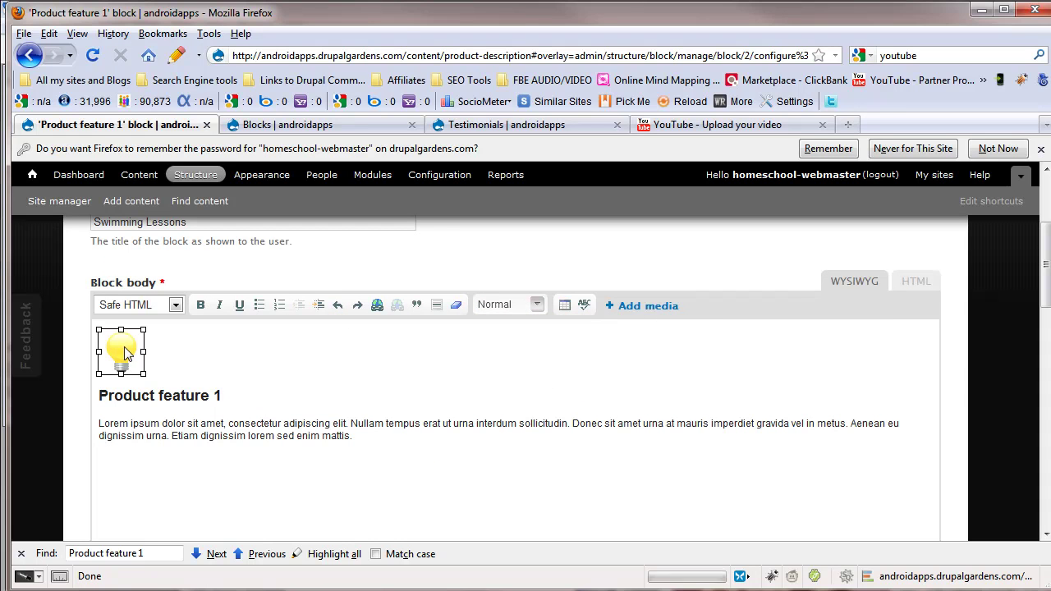
left_click(323, 372)
left_click(645, 311)
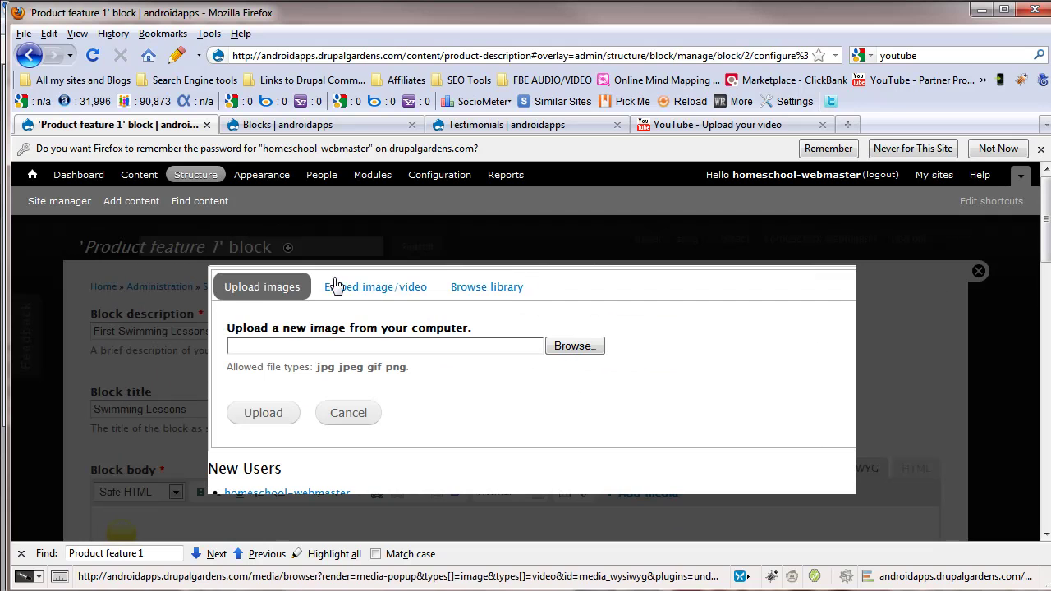
left_click(476, 285)
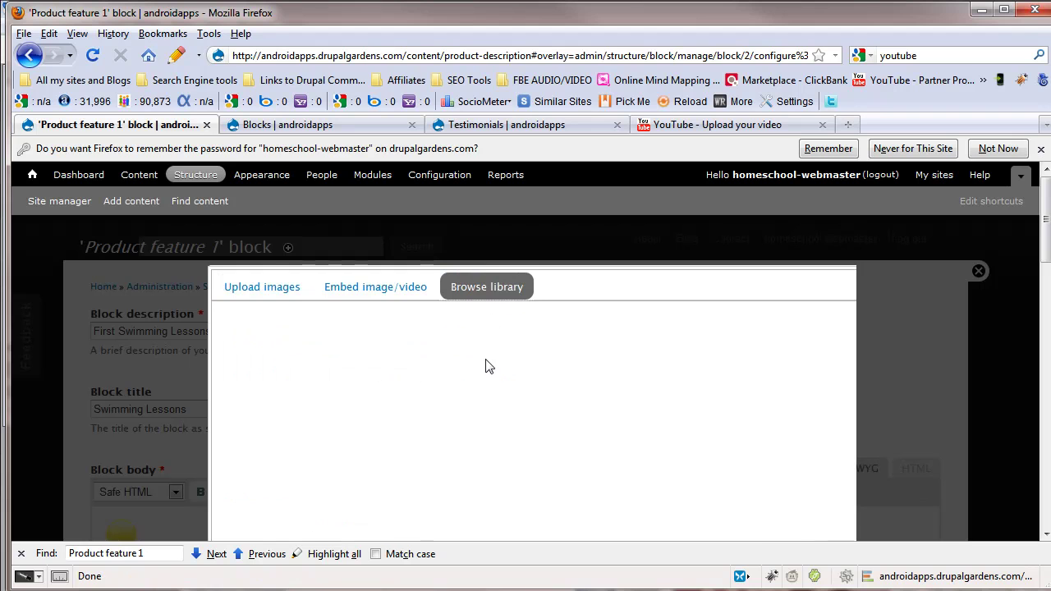
left_click(375, 287)
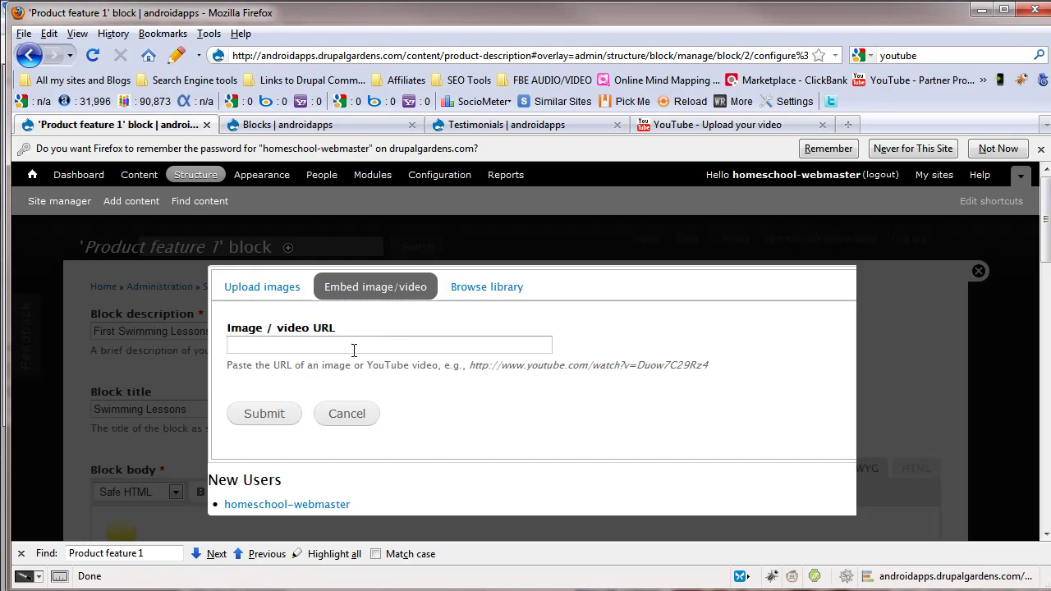
left_click(273, 346)
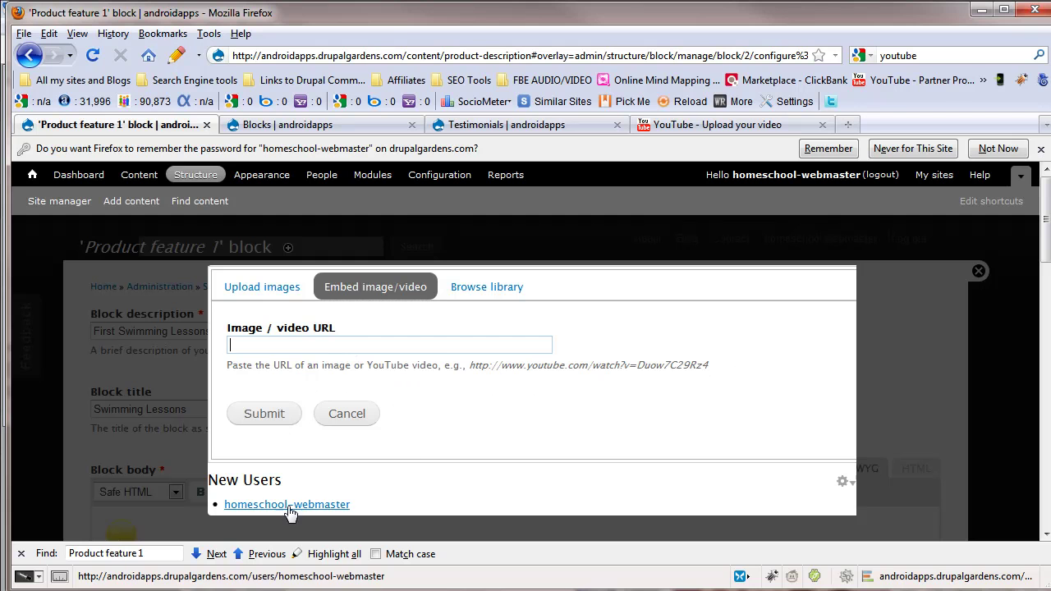
- Upload the black-and-white brick-wall JPEG from the Homeschool-WebMaster.com folder
left_click(276, 287)
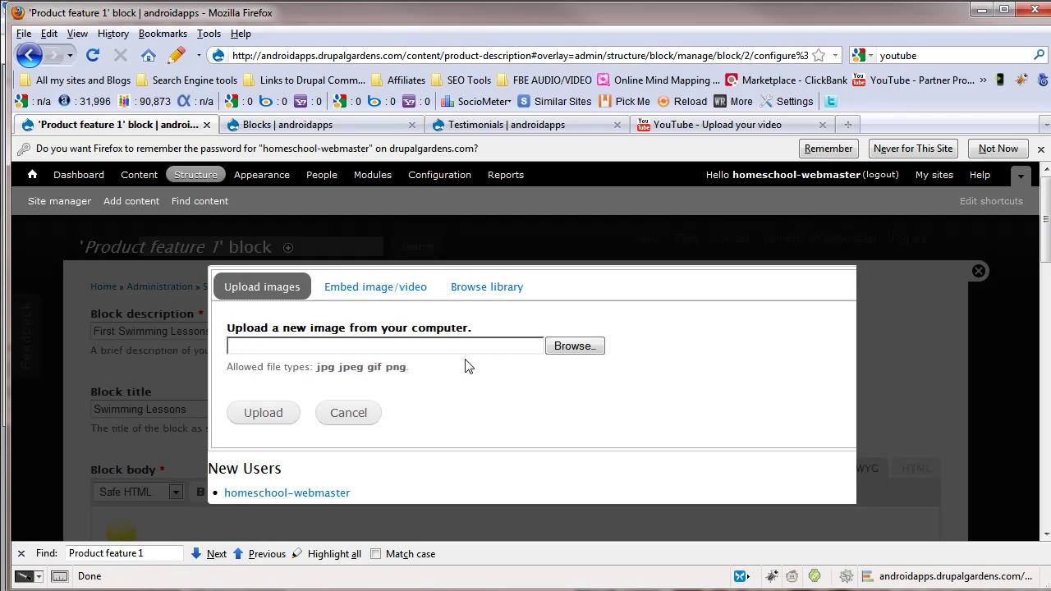
left_click(594, 347)
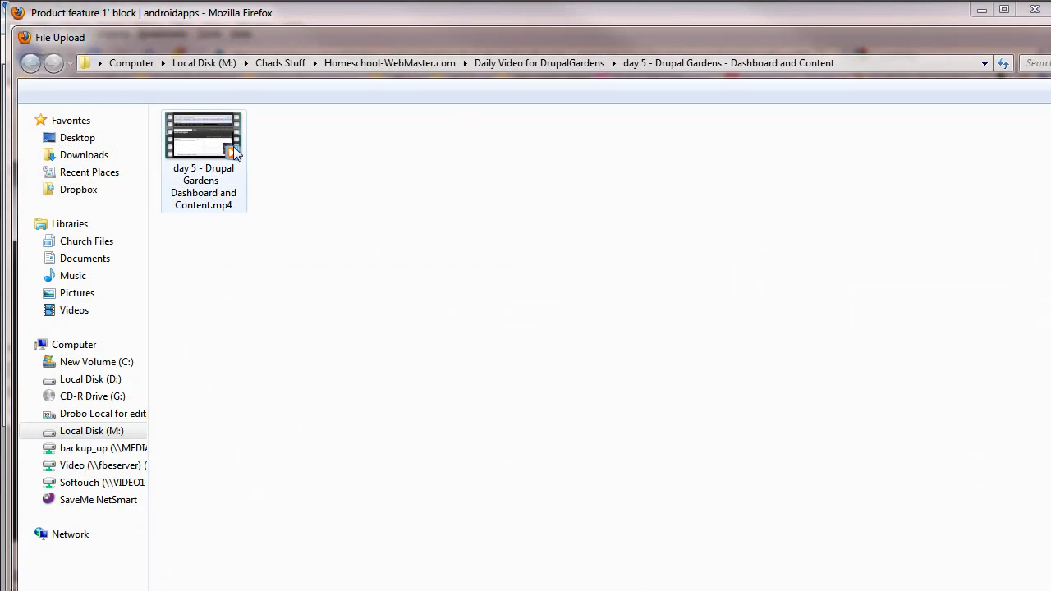
left_click(416, 64)
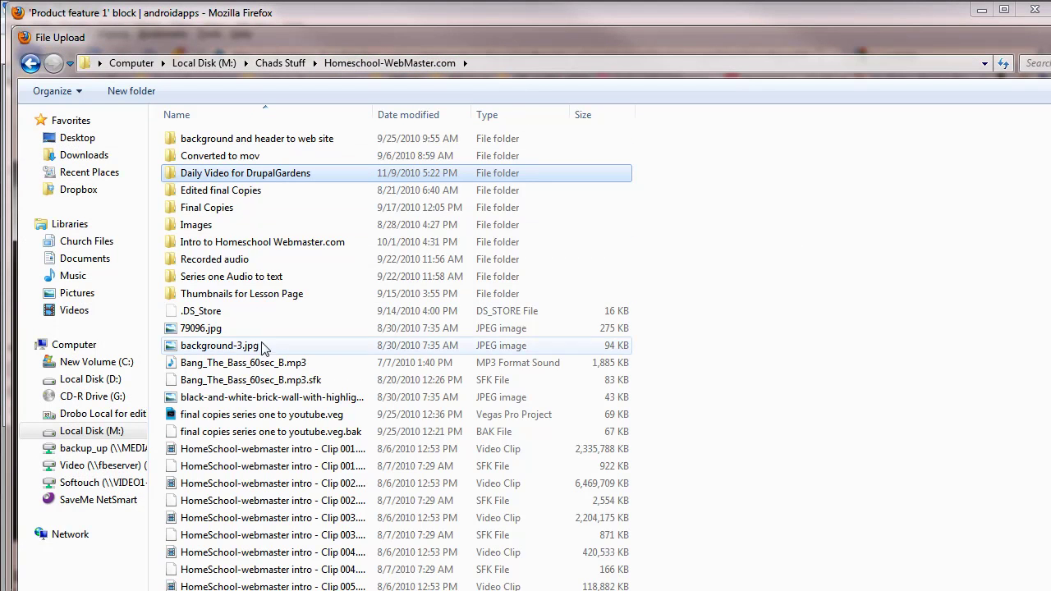
left_click(221, 333)
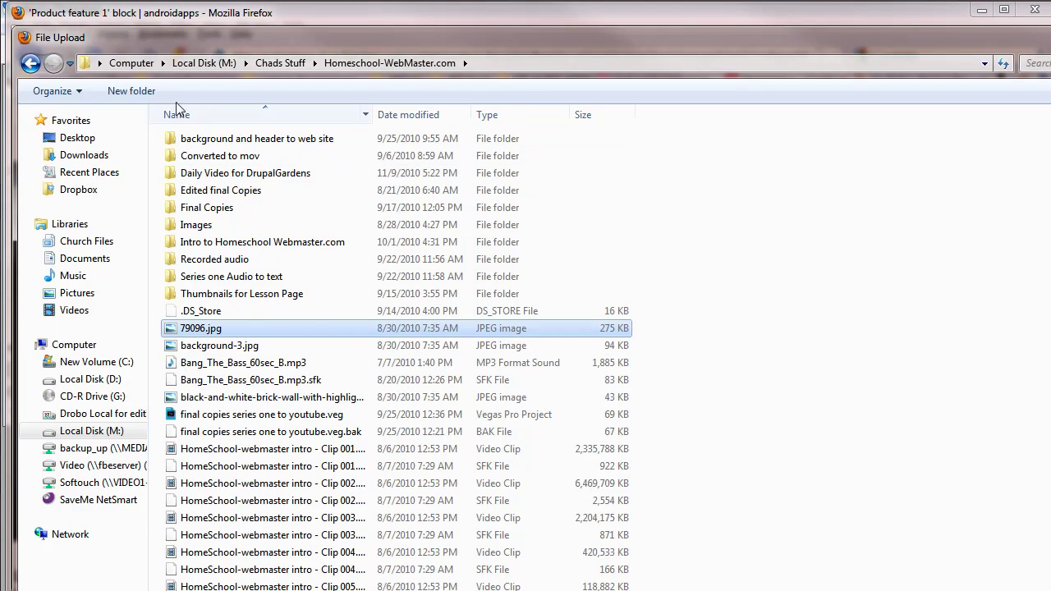
key("ctrl+shift+6")
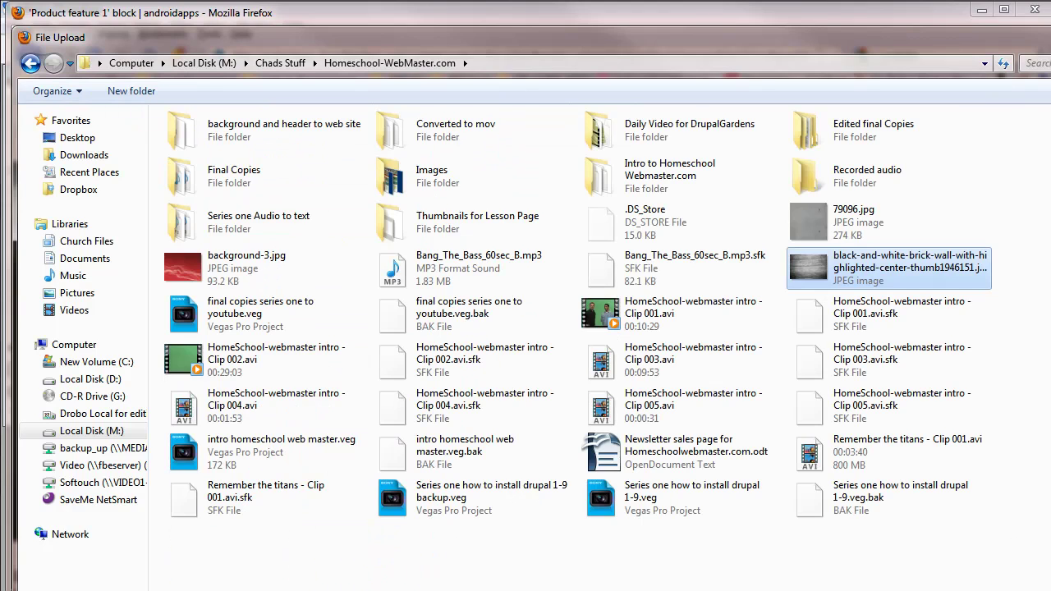
double_click(889, 267)
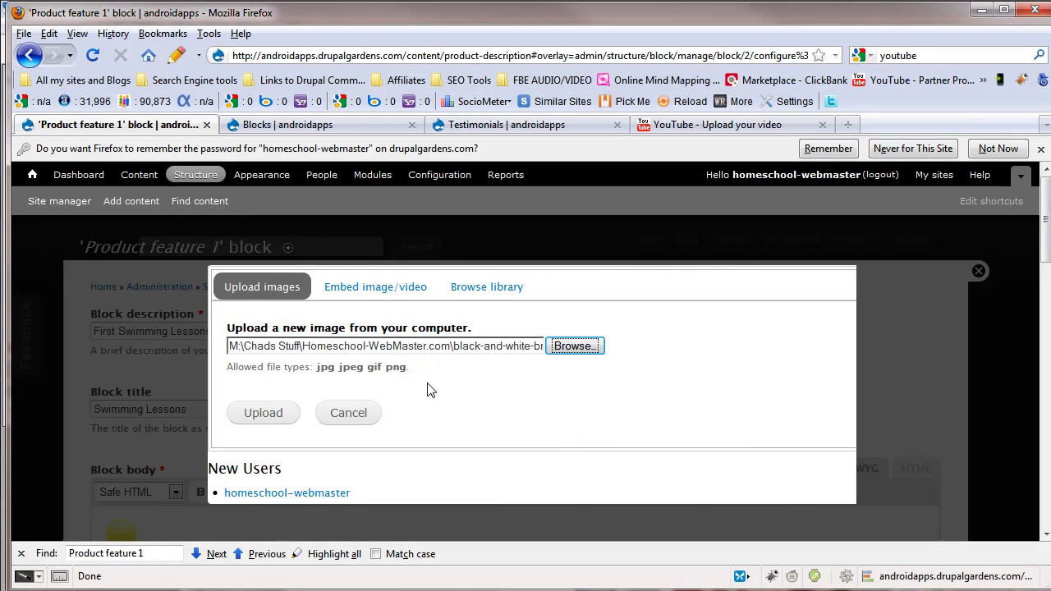
left_click(264, 417)
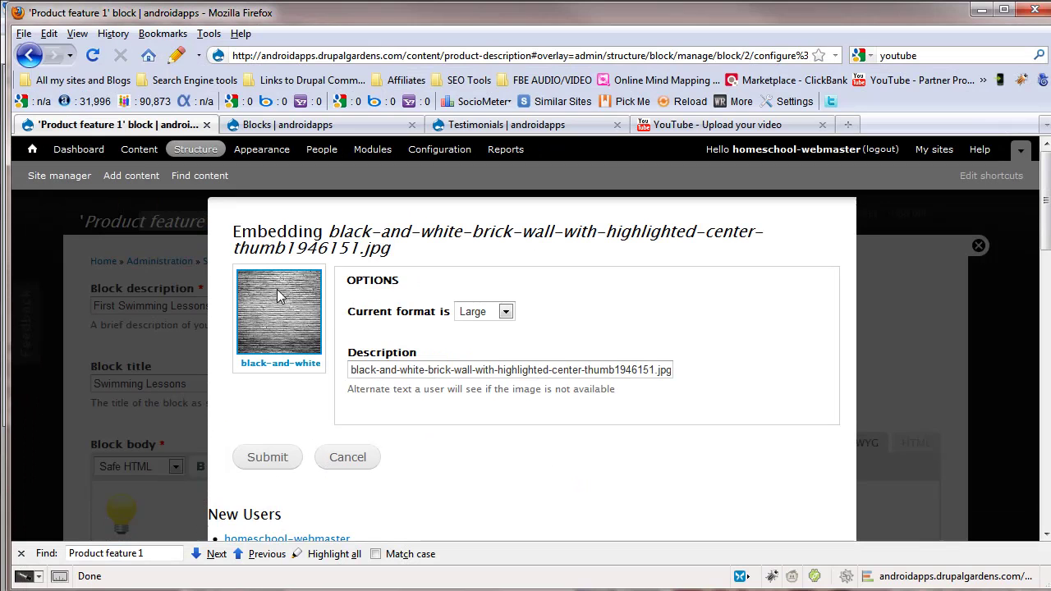
- Change the uploaded brick-wall image's format from Large to Link and embed it beside the lightbulb
left_click(505, 312)
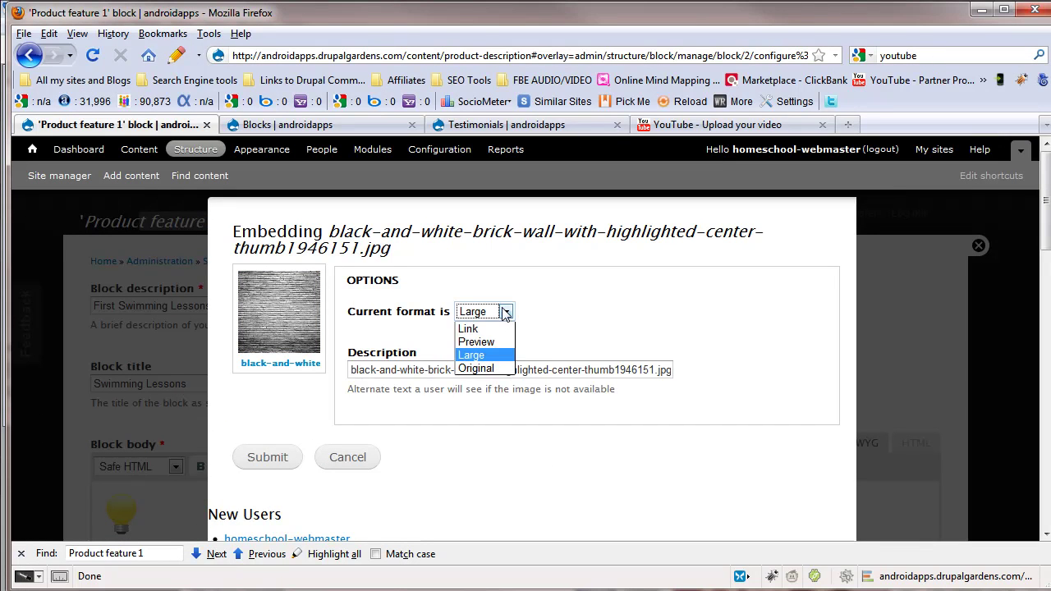
left_click(573, 319)
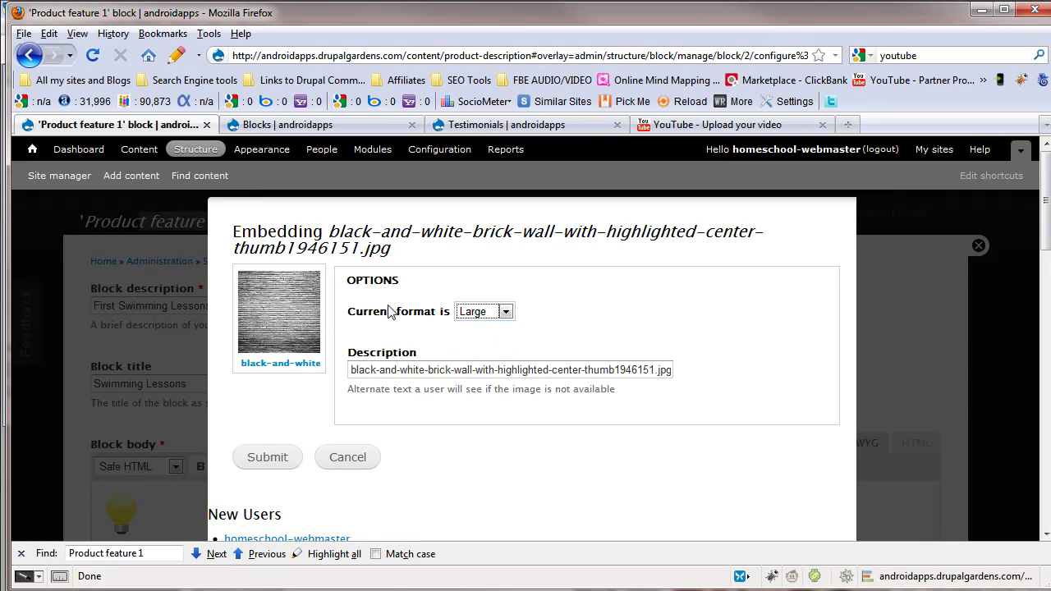
left_click(496, 319)
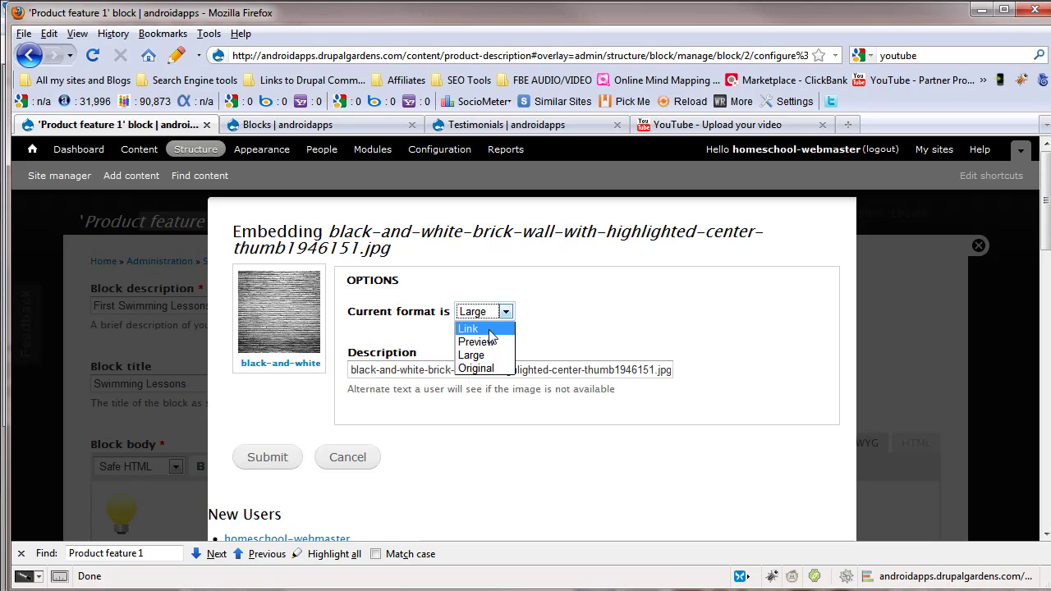
left_click(489, 330)
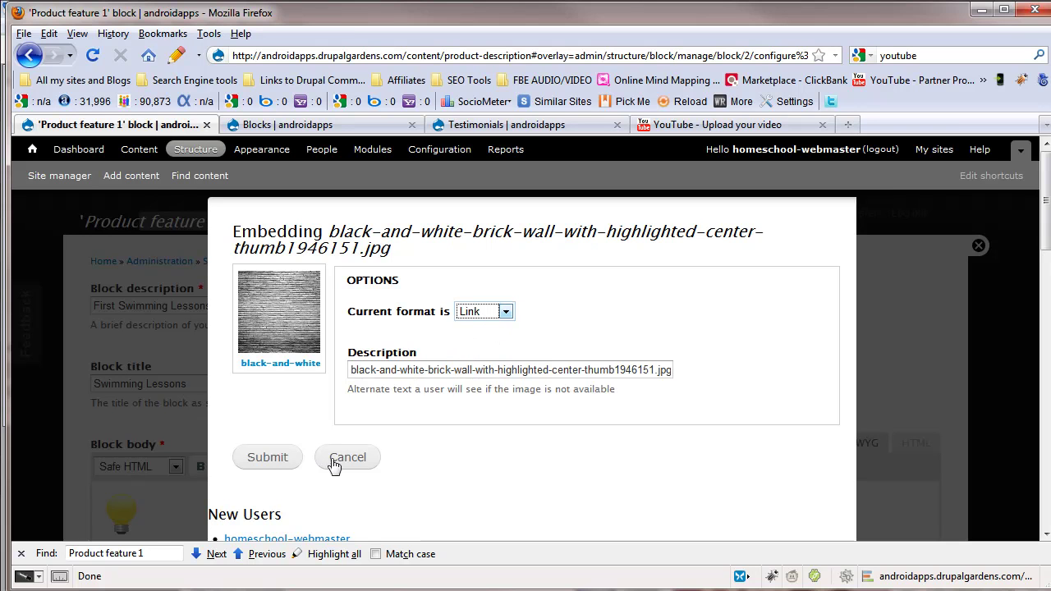
scroll(448, 454, "down", 2)
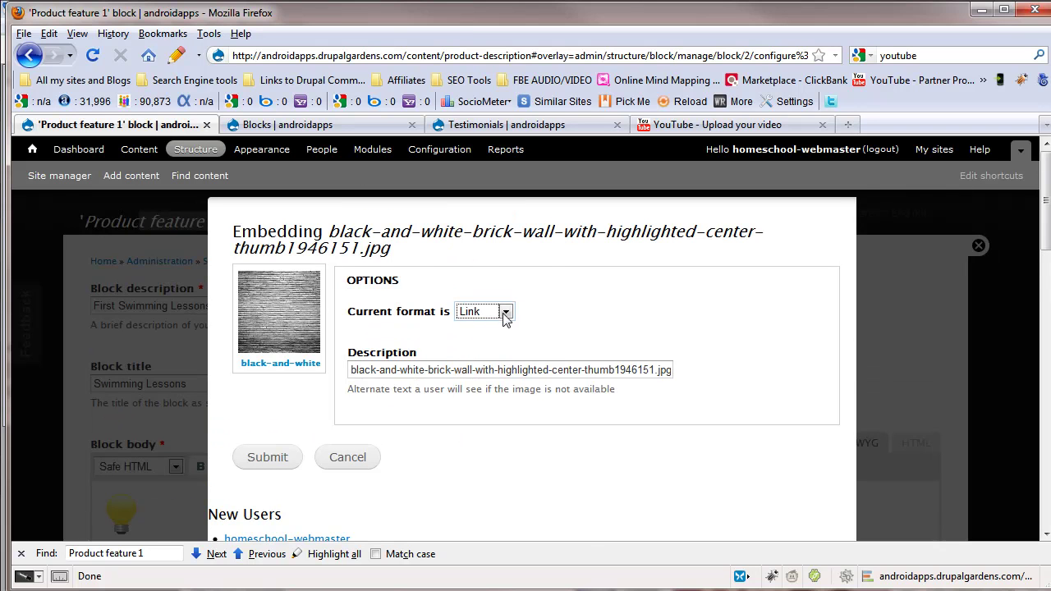
left_click(269, 455)
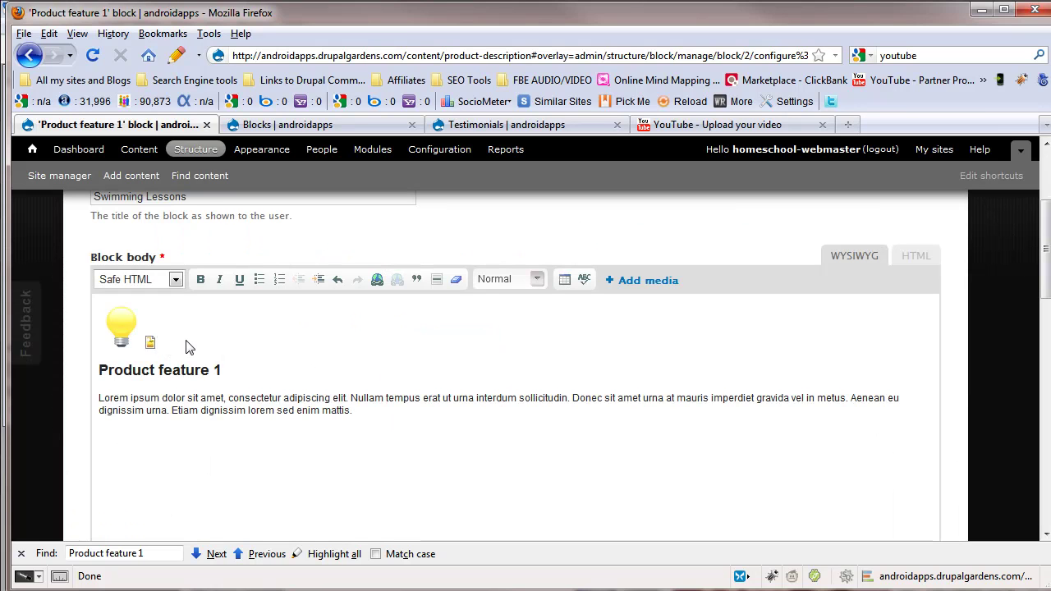
- Open Add media again and browse the library containing the brick-wall image
left_click(653, 280)
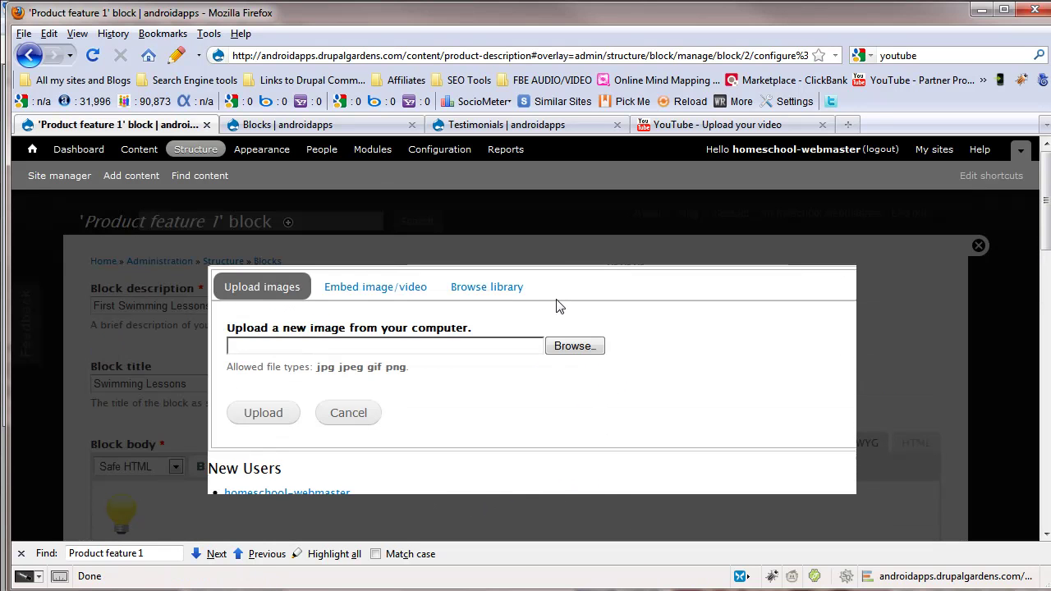
left_click(493, 286)
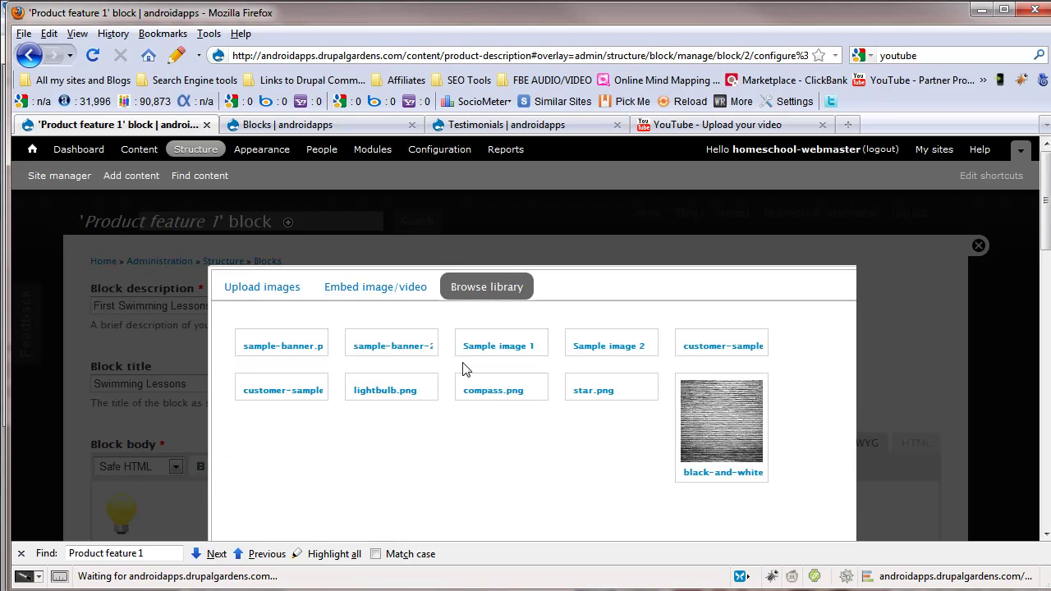
scroll(587, 390, "down", 2)
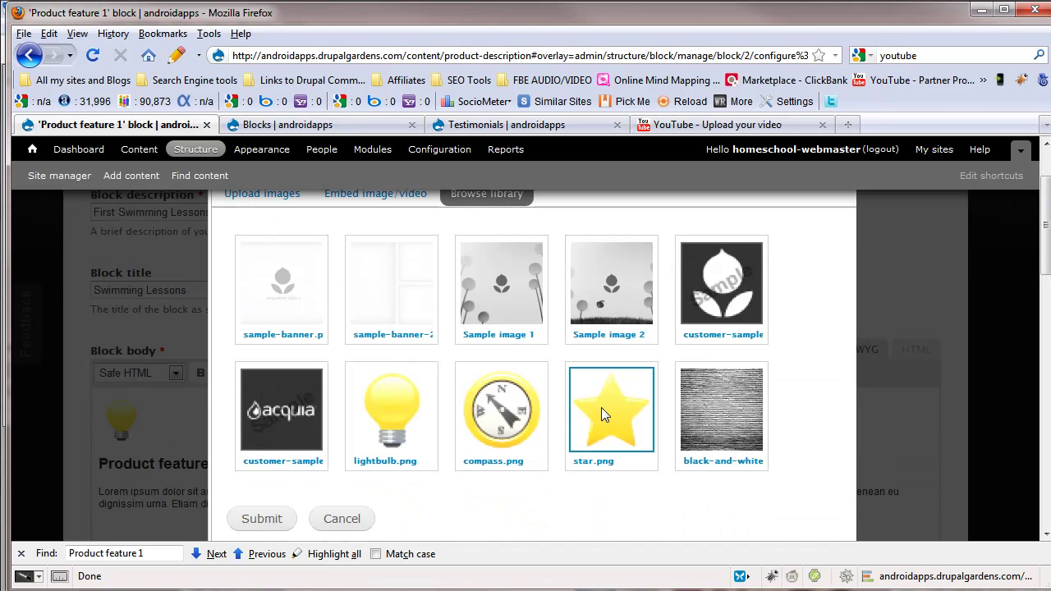
- Choose the black-and-white brick-wall image from the library and set its format to Preview
left_click(747, 433)
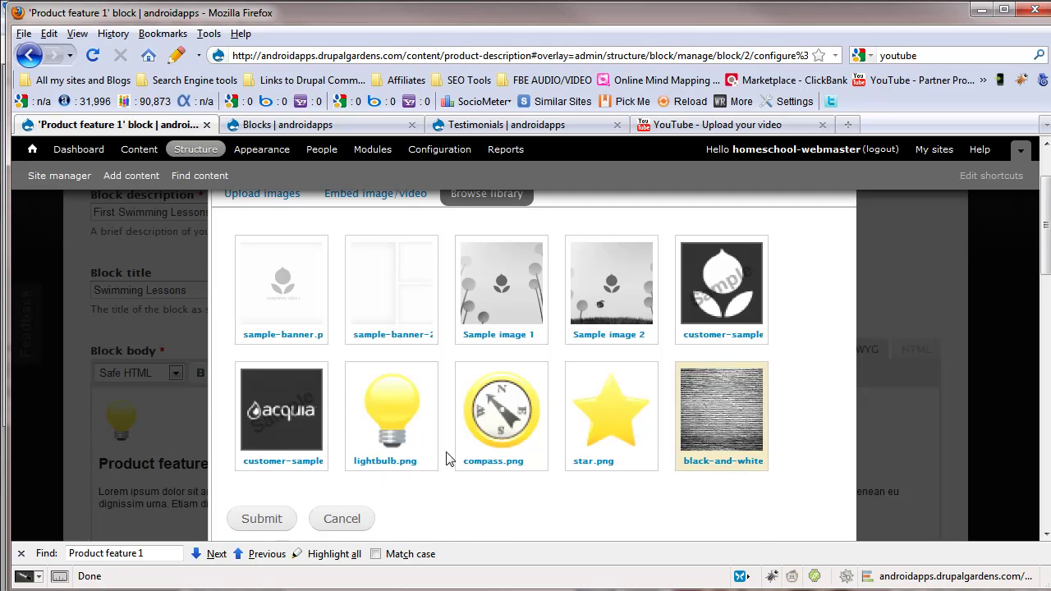
scroll(295, 525, "down", 2)
left_click(263, 424)
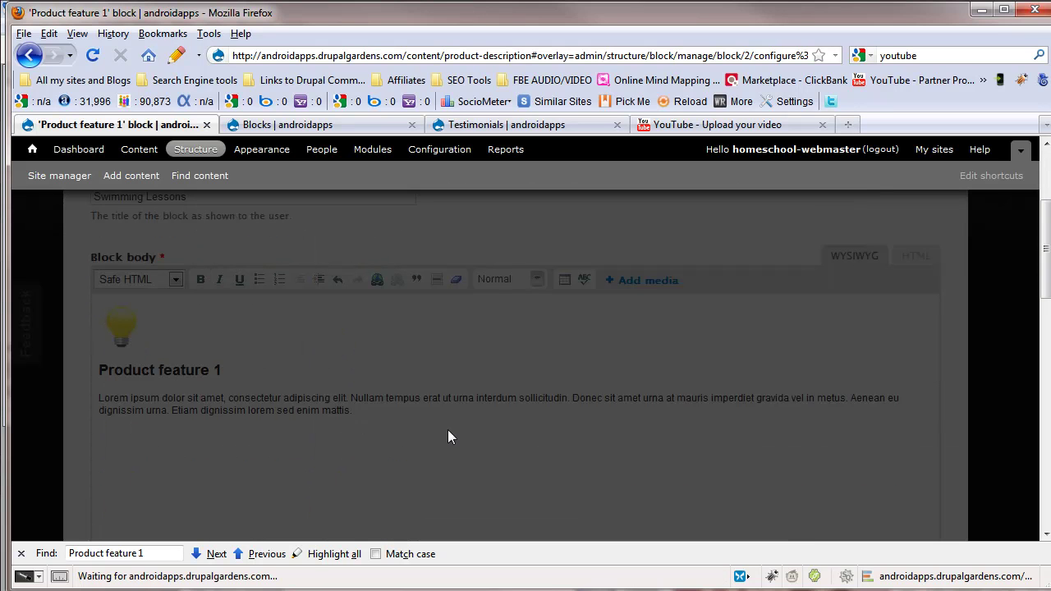
left_click(485, 380)
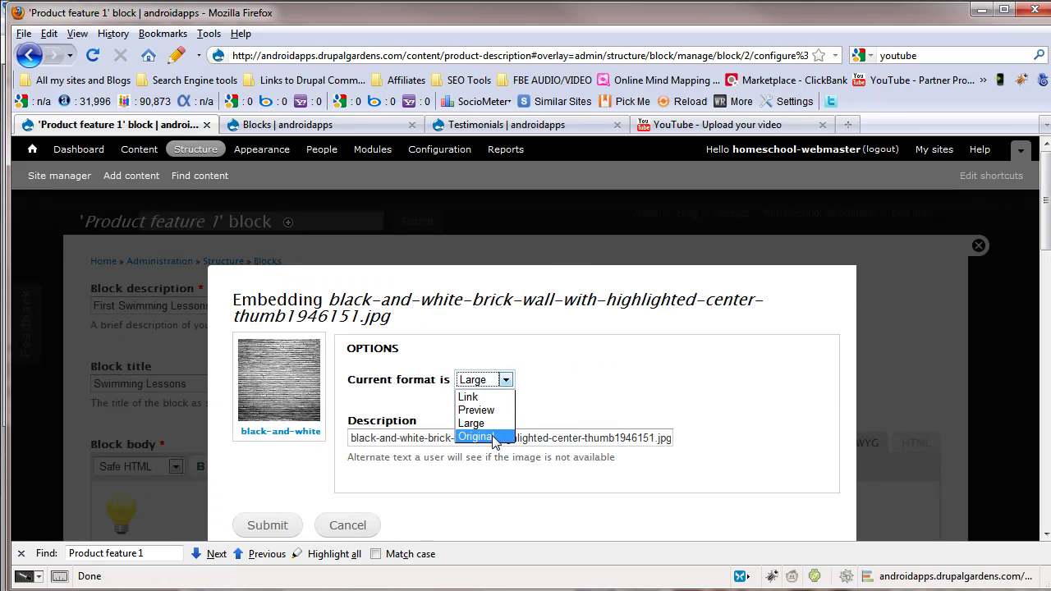
left_click(491, 411)
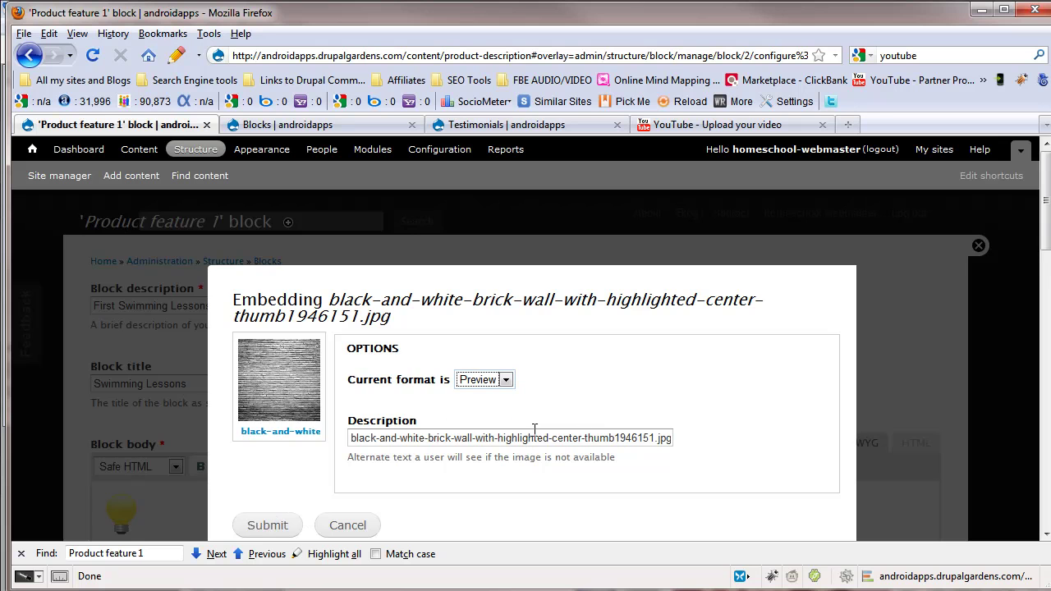
- Insert the Preview-size brick-wall image into the block body beside the lightbulb
left_click(262, 525)
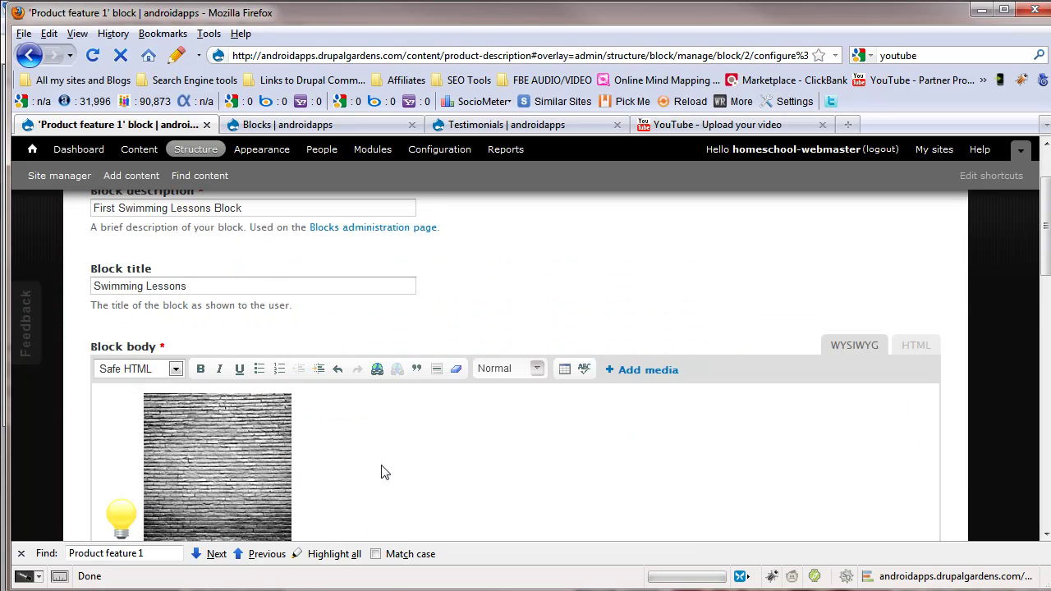
scroll(384, 473, "down", 2)
left_click(630, 279)
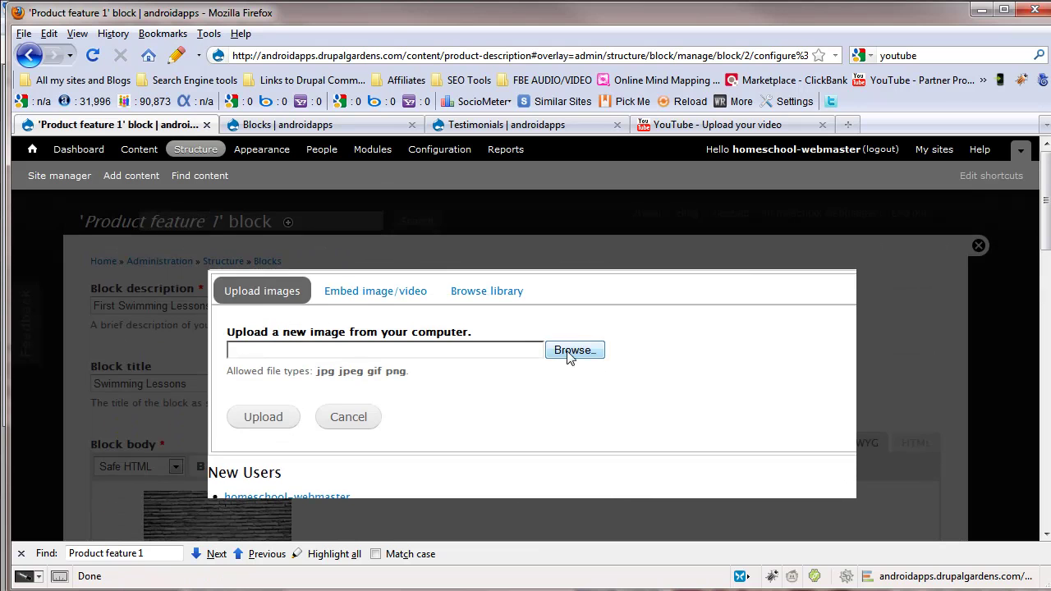
left_click(495, 293)
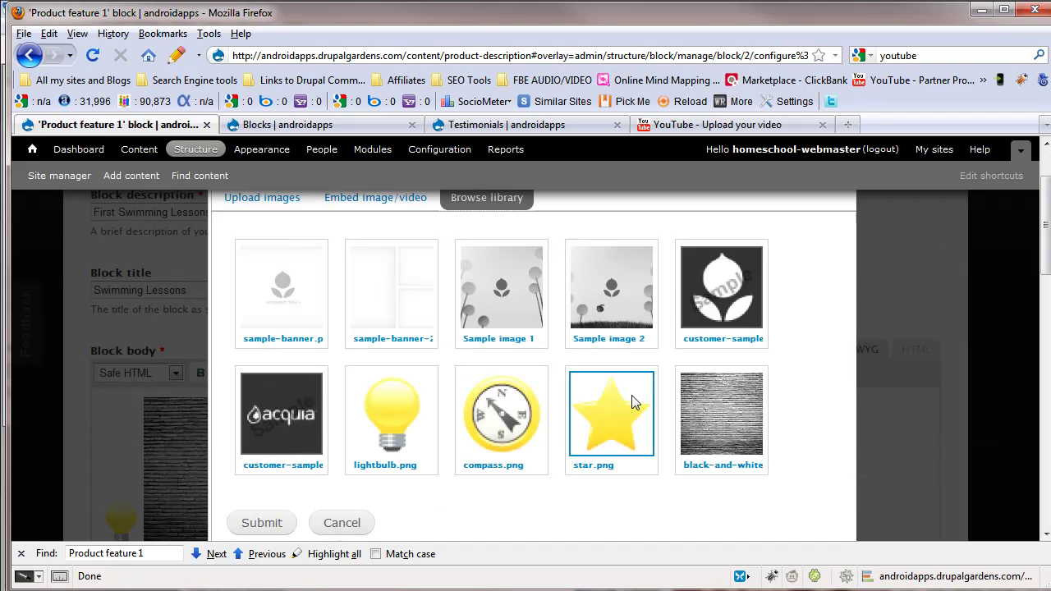
- Add a second copy of the brick-wall image from the library in Large format
left_click(723, 401)
scroll(526, 415, "down", 2)
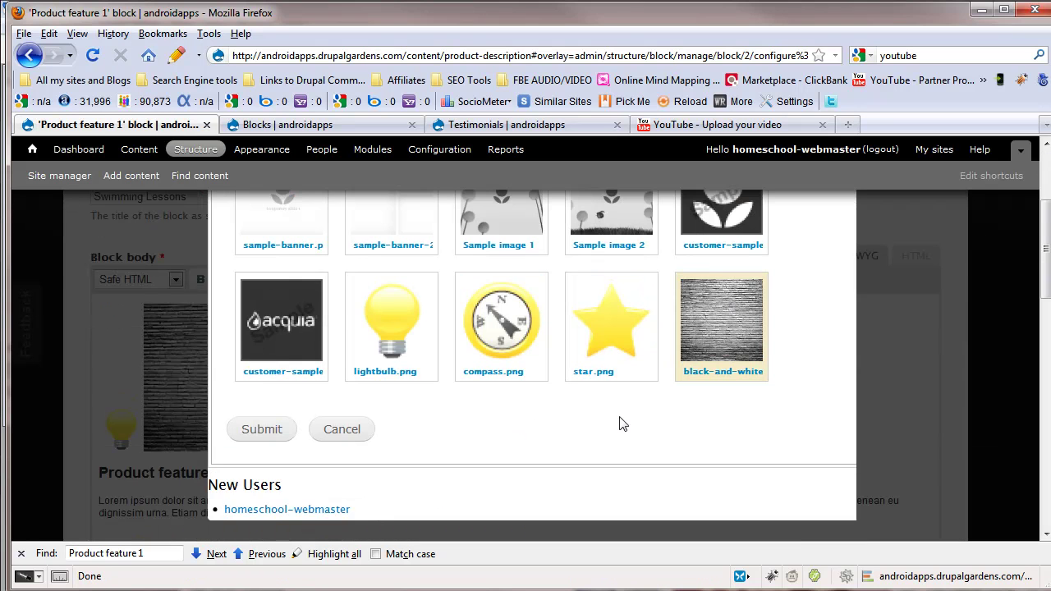
left_click(262, 429)
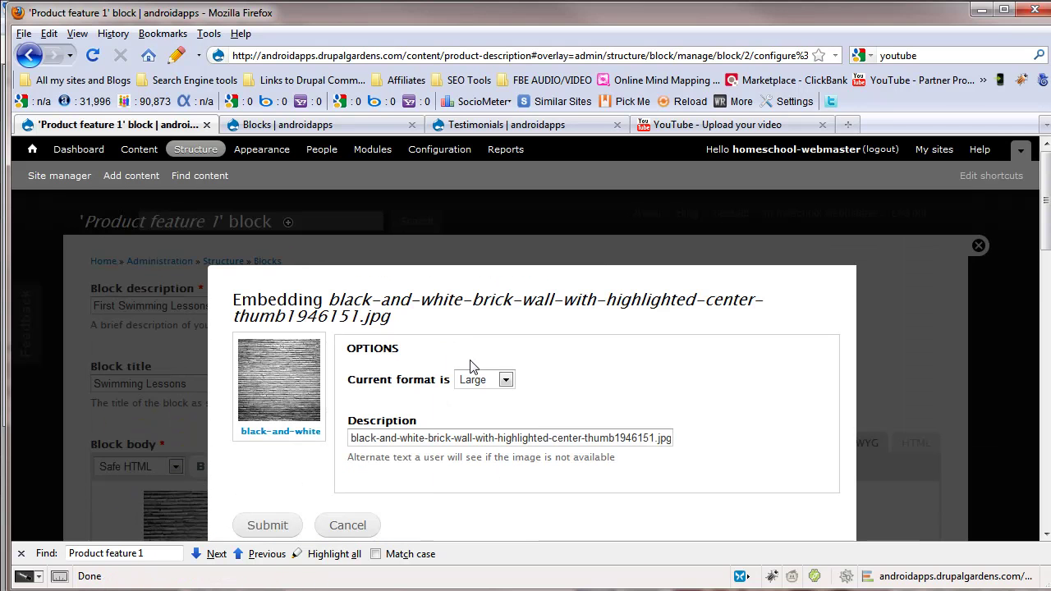
left_click(483, 379)
left_click(464, 424)
left_click(271, 436)
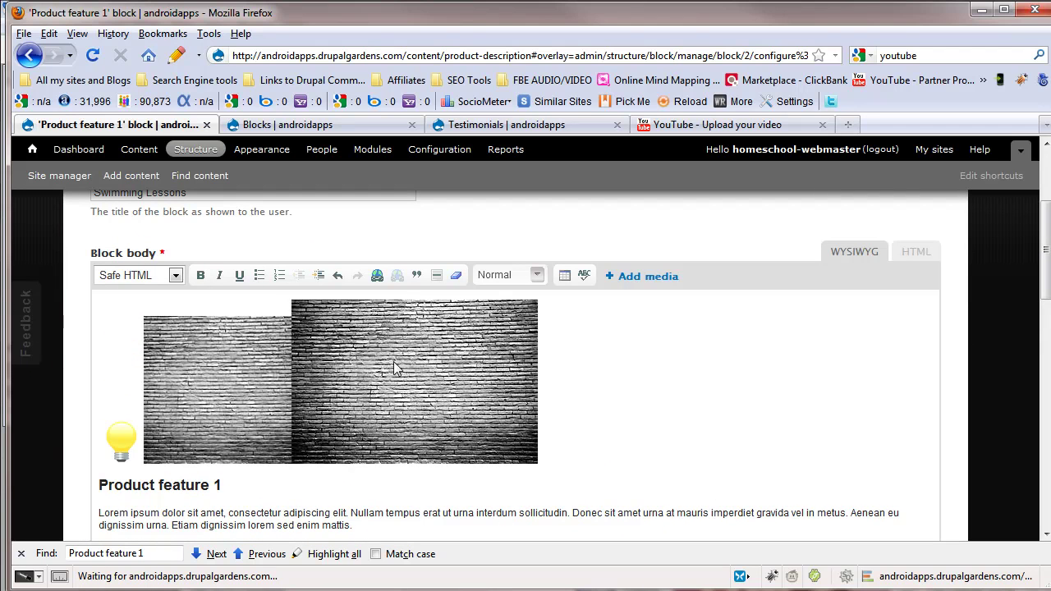
- Resize the brick-wall images by their corner handles, one to about 60x60 and one to about 227x150
left_click(399, 370)
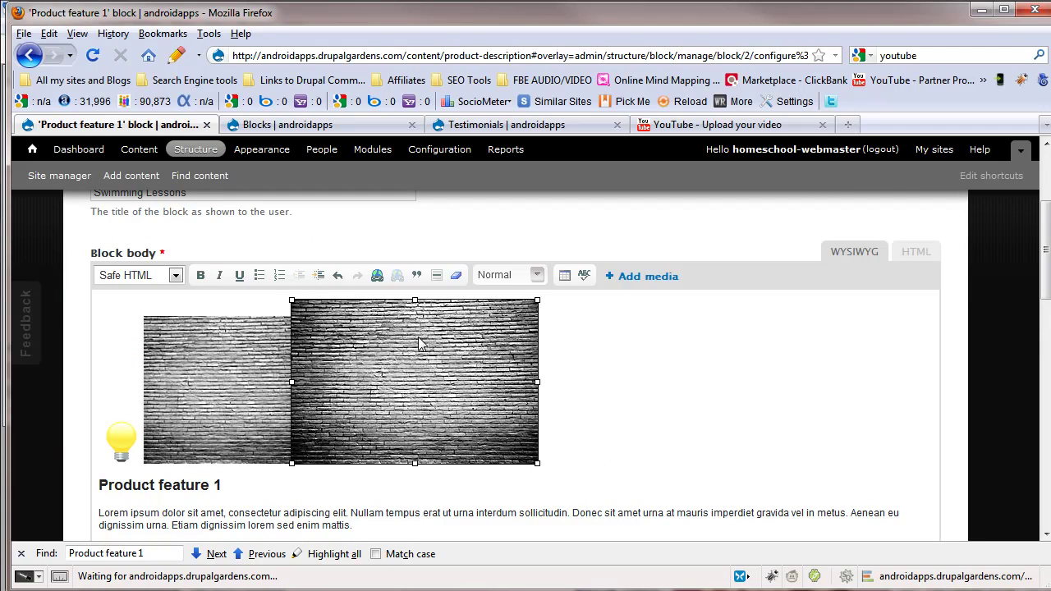
left_click_drag(537, 300, 367, 408)
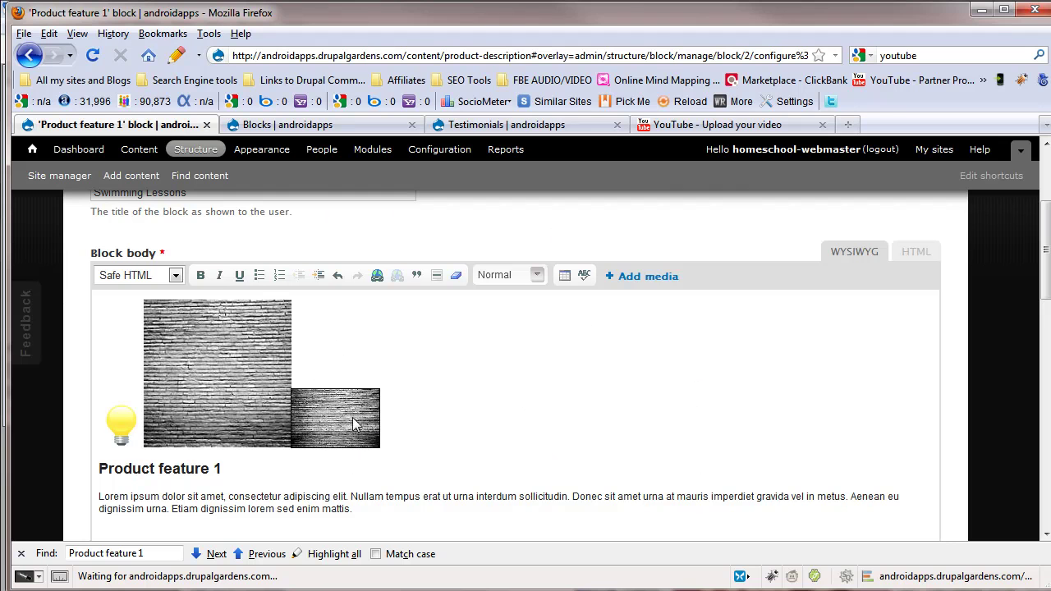
left_click(263, 351)
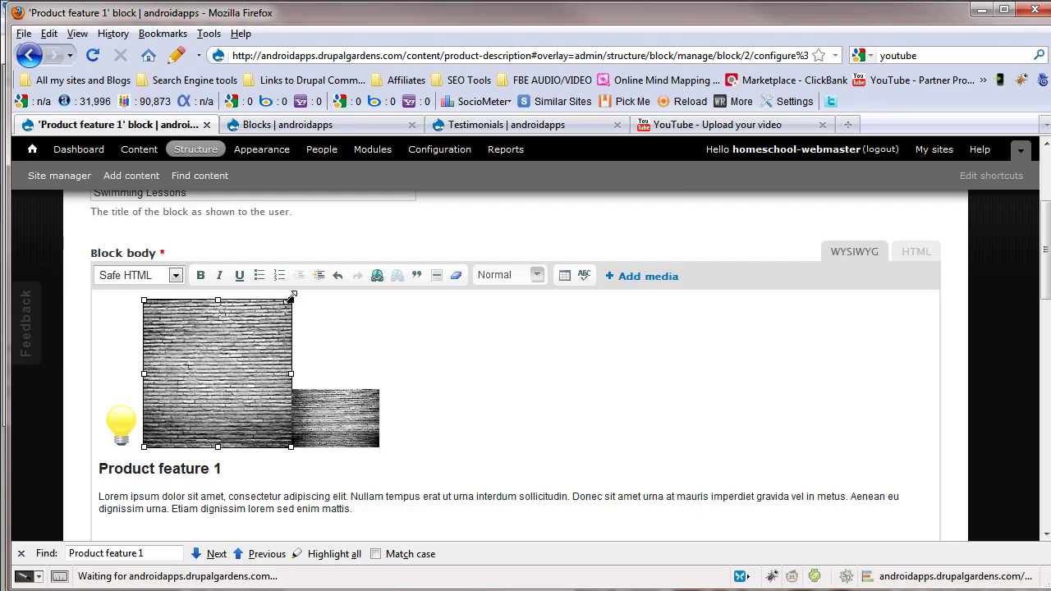
left_click_drag(292, 300, 192, 397)
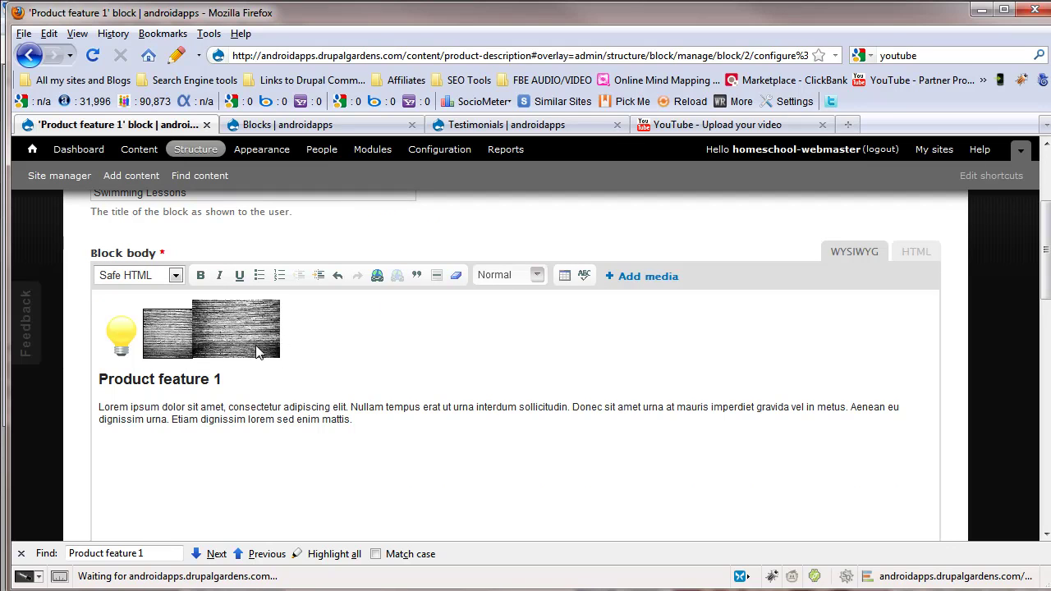
left_click(219, 336)
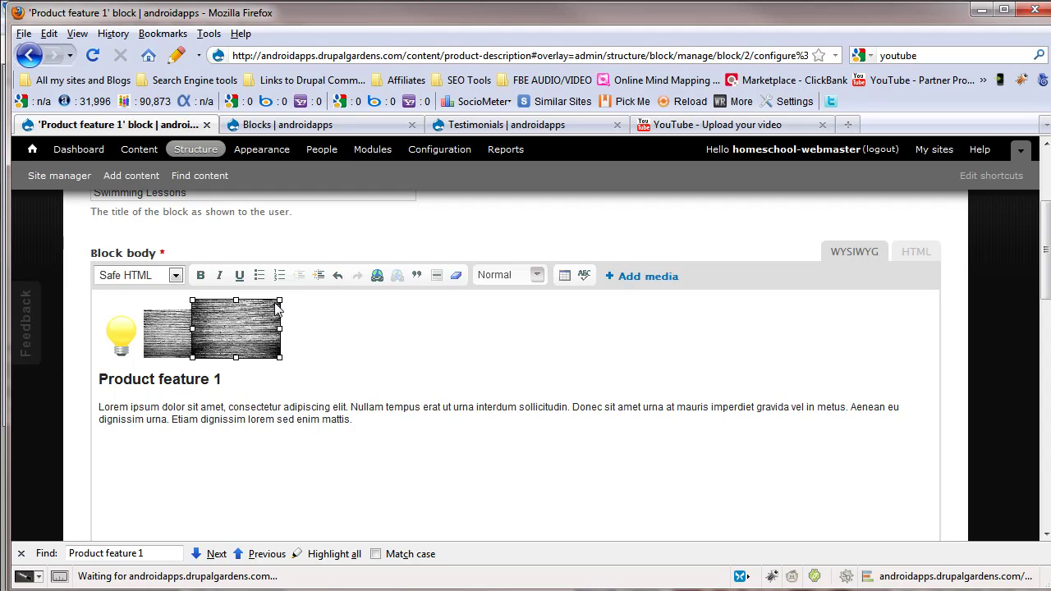
left_click_drag(279, 357, 378, 422)
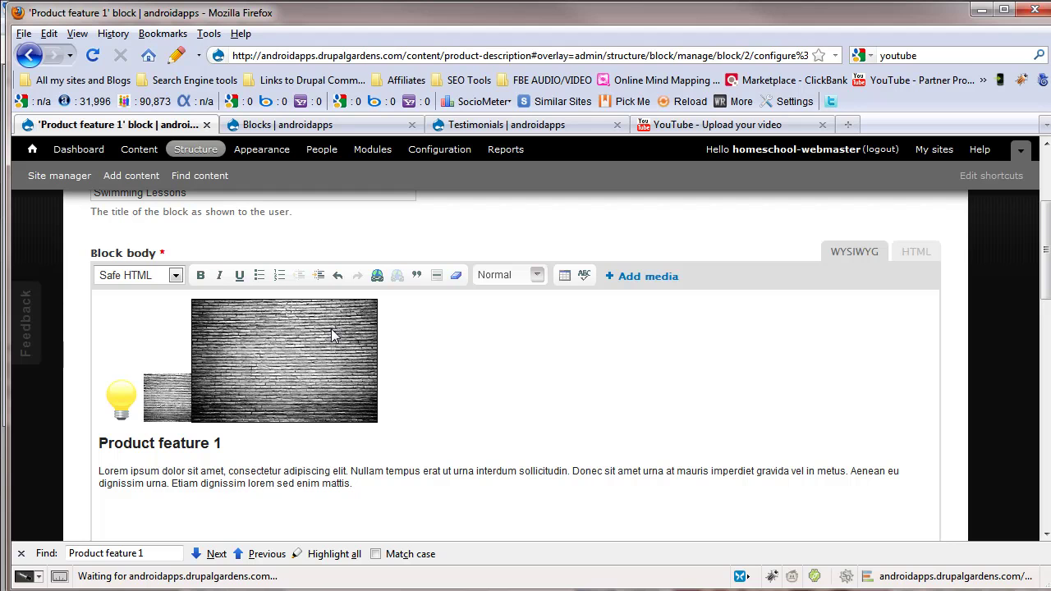
left_click(177, 393)
left_click_drag(192, 375, 243, 349)
- Delete the large brick-wall duplicate, leaving the small image beside the lightbulb
left_click(327, 372)
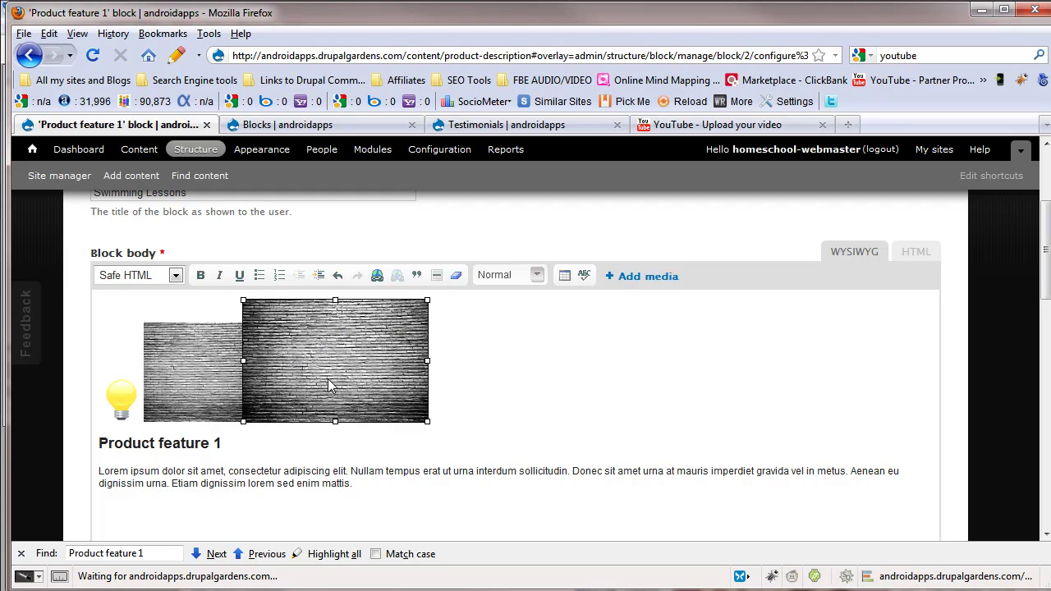
key("Delete")
left_click(230, 328)
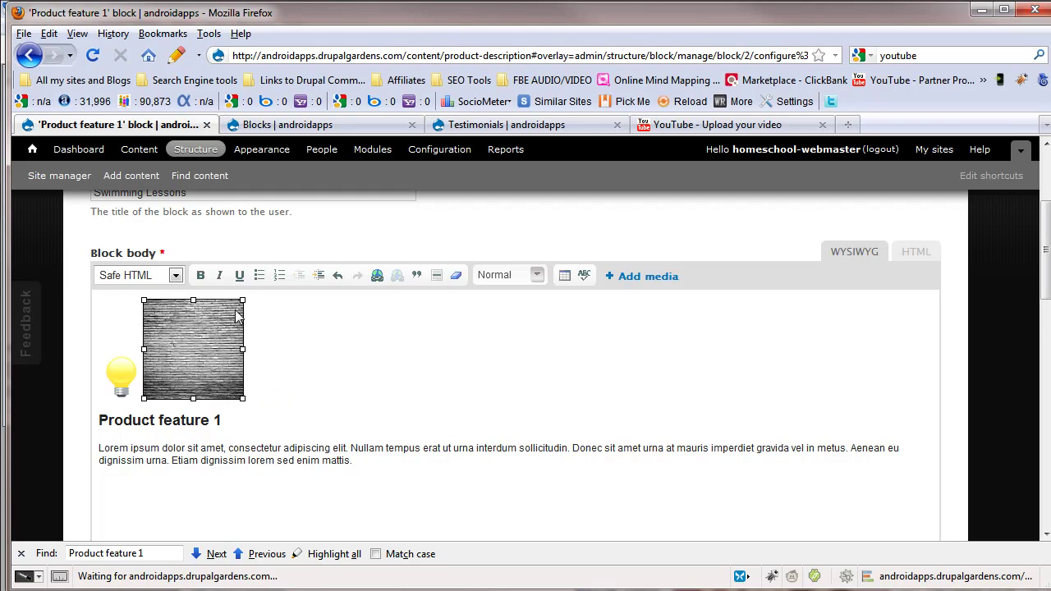
scroll(242, 301, "down", 3)
left_click(246, 305)
- Shrink the brick-wall image slightly into a square next to the lightbulb
scroll(234, 348, "up", 5)
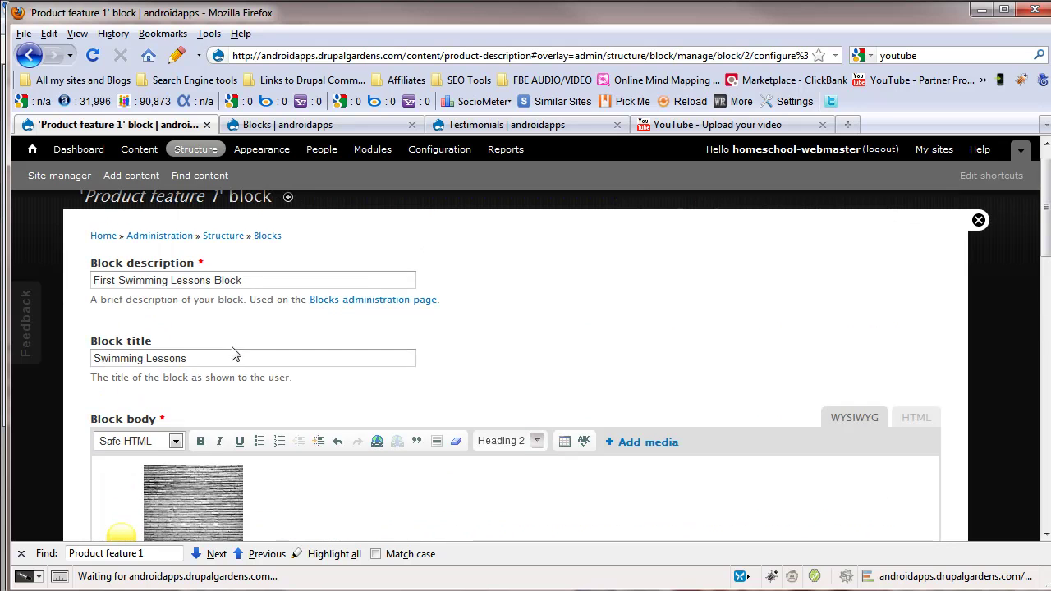
left_click(212, 486)
left_click_drag(243, 467, 250, 497)
- Scroll through the block's Region and Visibility settings and back up to the body
scroll(273, 474, "down", 3)
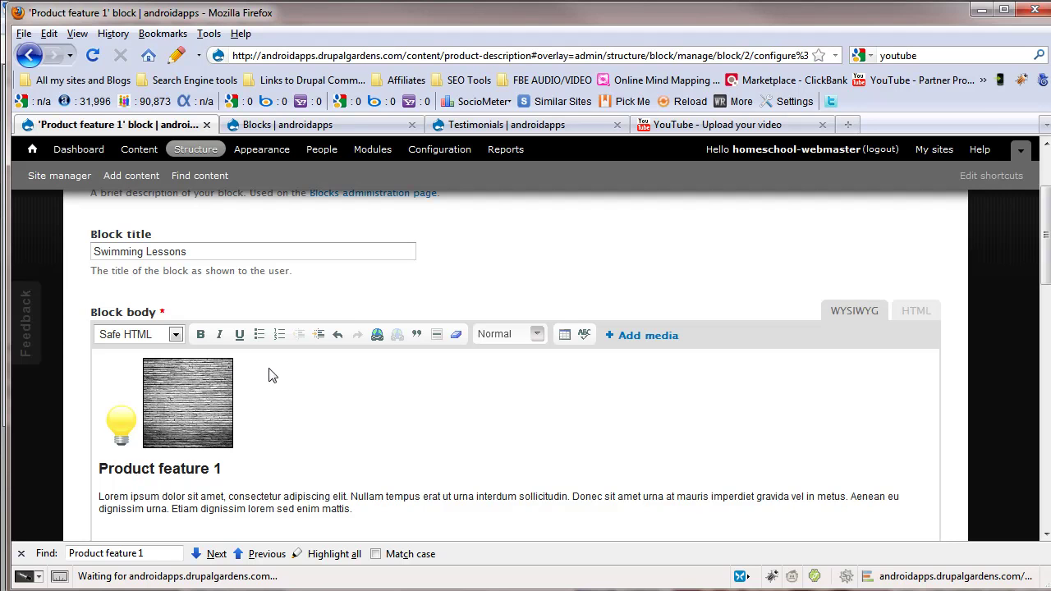
scroll(275, 386, "down", 8)
scroll(233, 395, "down", 5)
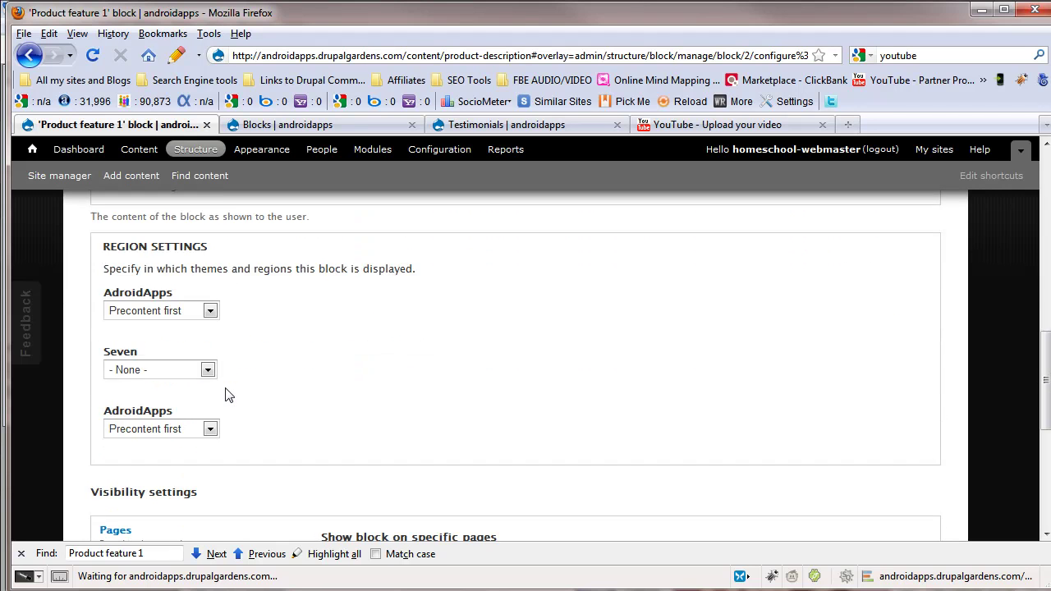
scroll(222, 355, "up", 2)
scroll(230, 419, "down", 2)
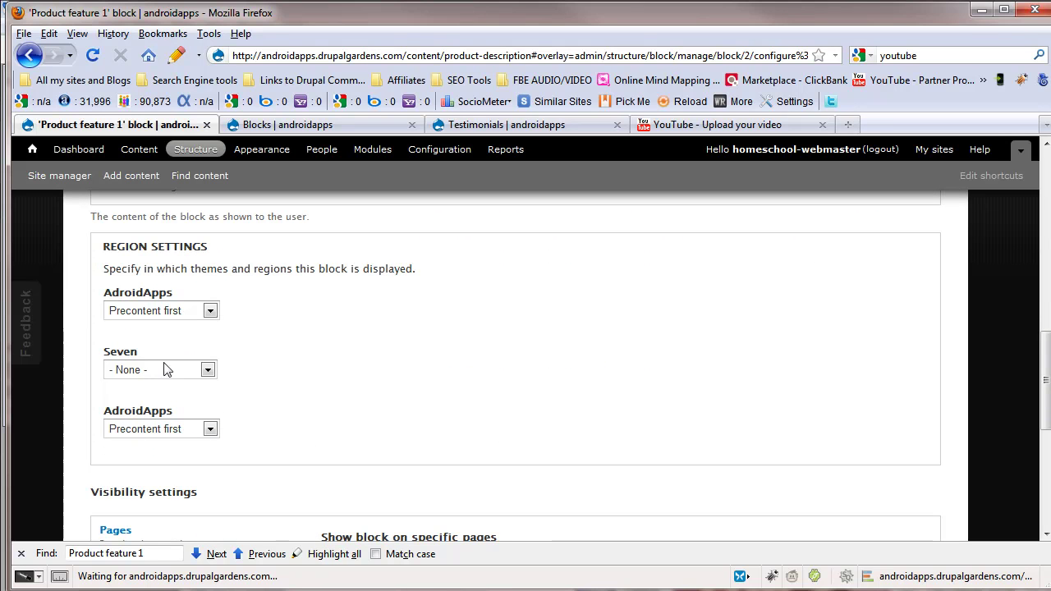
scroll(275, 392, "down", 5)
scroll(275, 392, "down", 2)
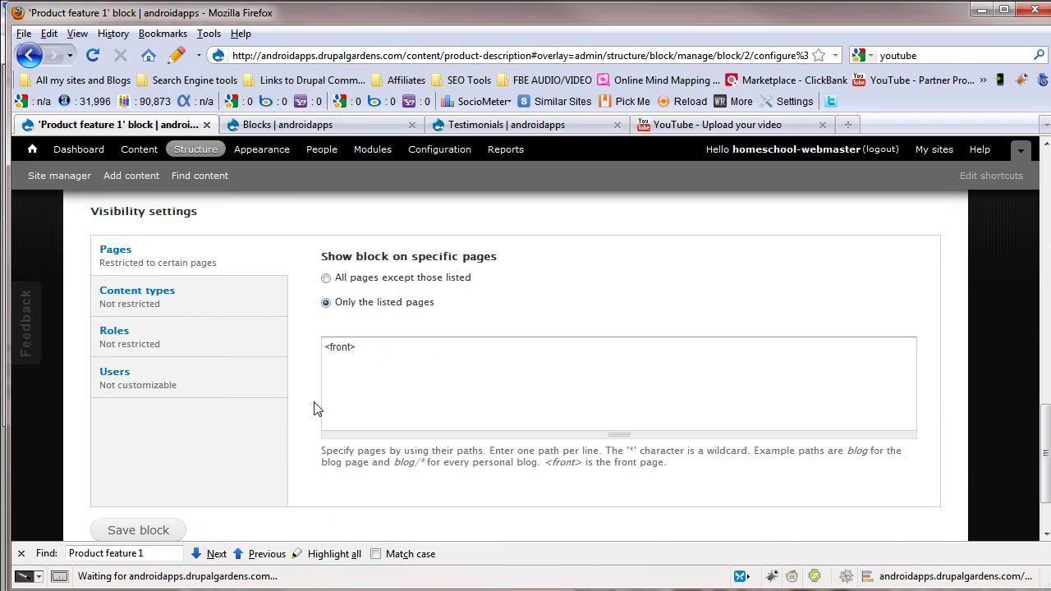
scroll(348, 390, "up", 10)
scroll(344, 380, "down", 3)
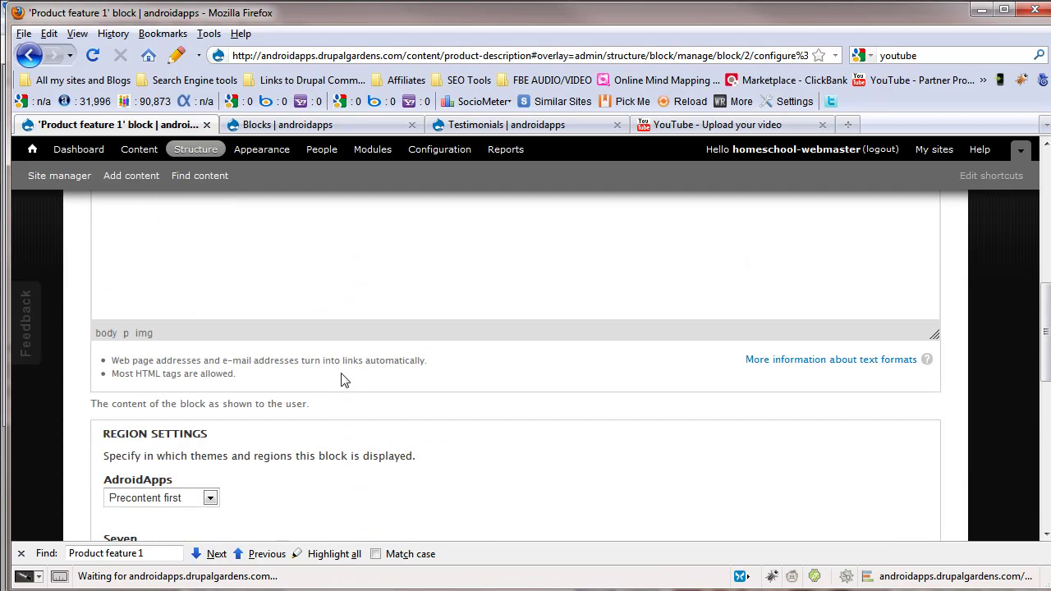
scroll(344, 381, "up", 3)
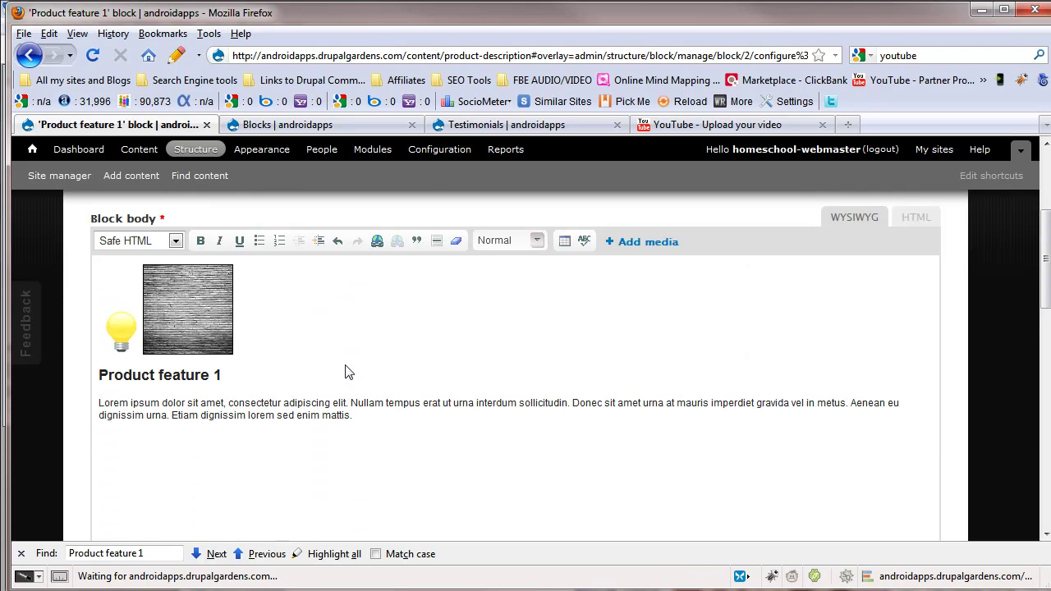
scroll(347, 371, "up", 3)
scroll(347, 365, "down", 5)
scroll(347, 372, "up", 4)
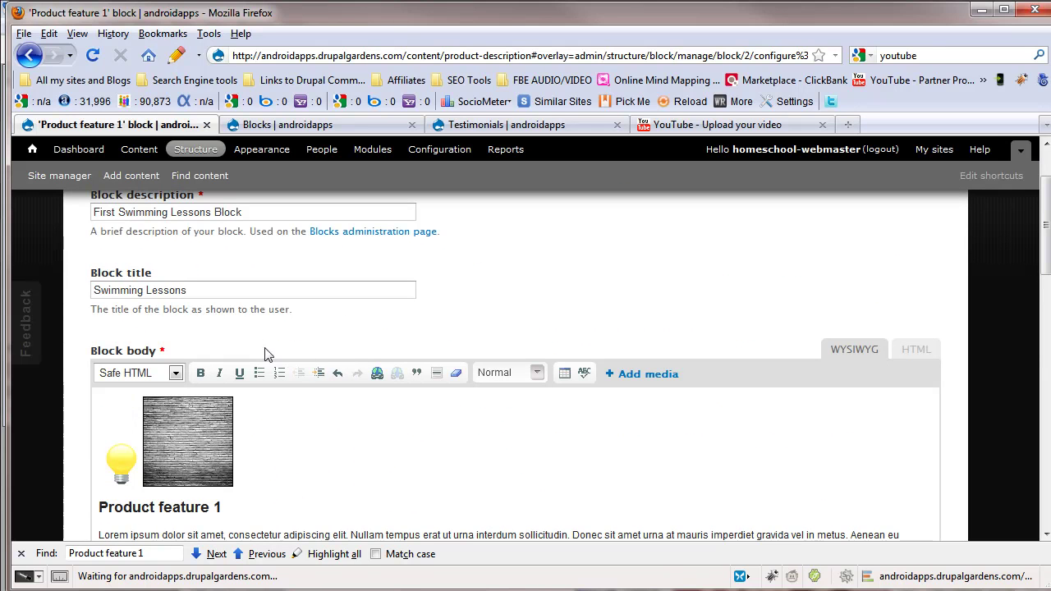
scroll(555, 433, "up", 2)
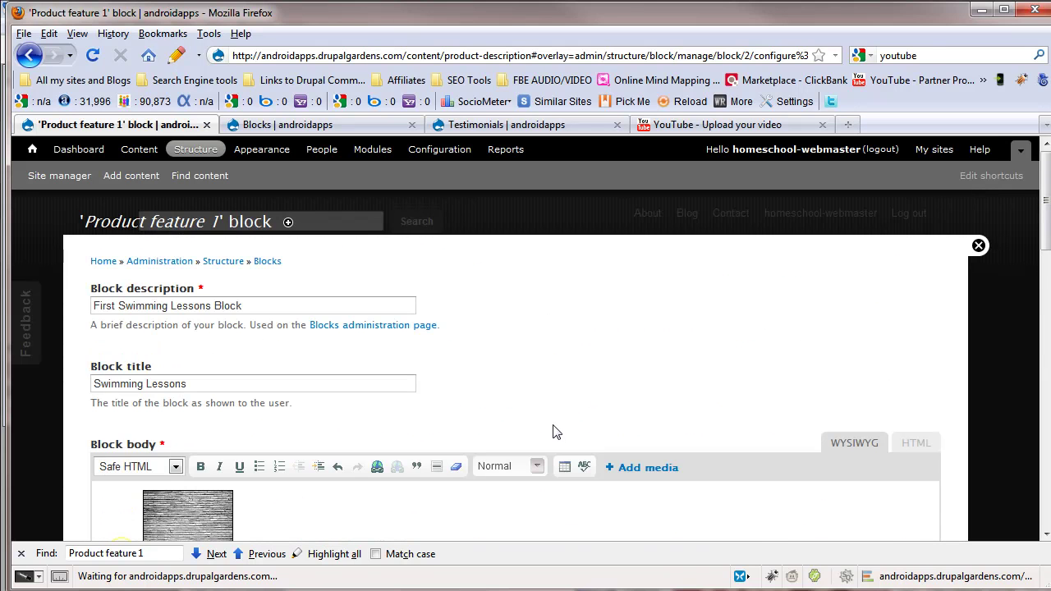
scroll(555, 432, "down", 4)
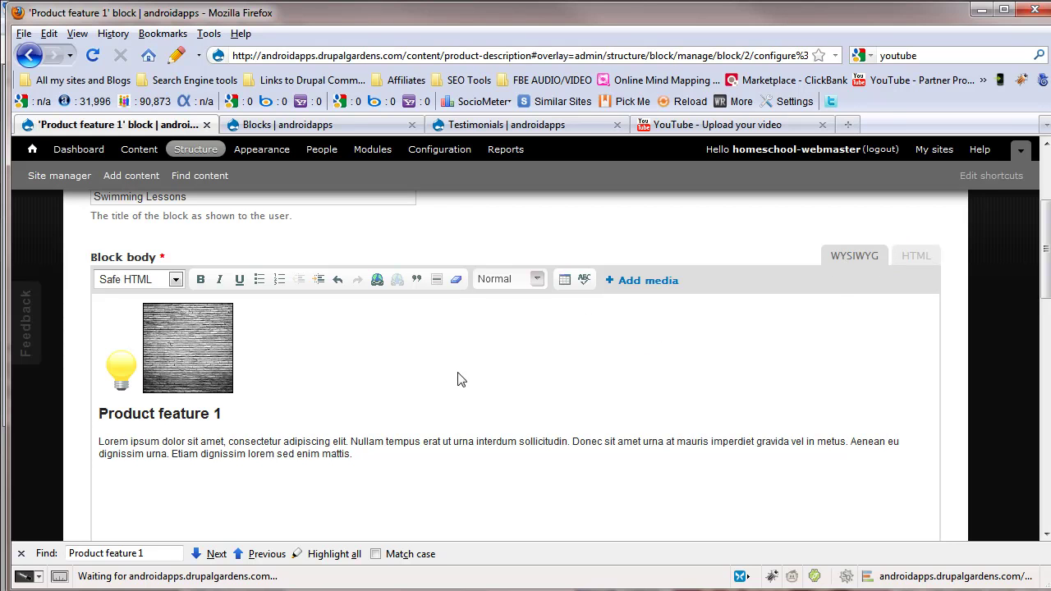
left_click(915, 262)
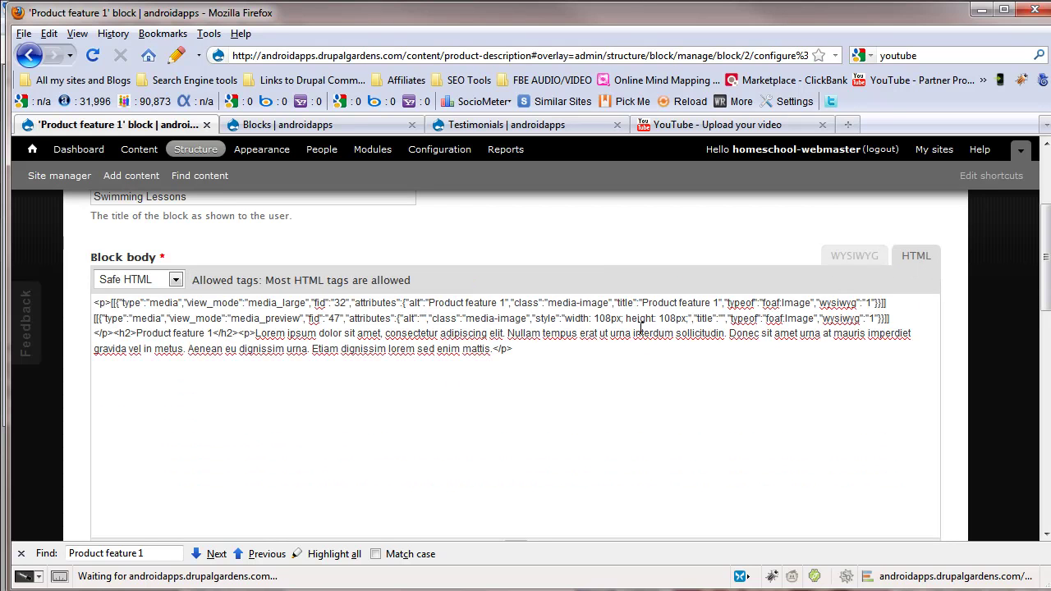
left_click(309, 304)
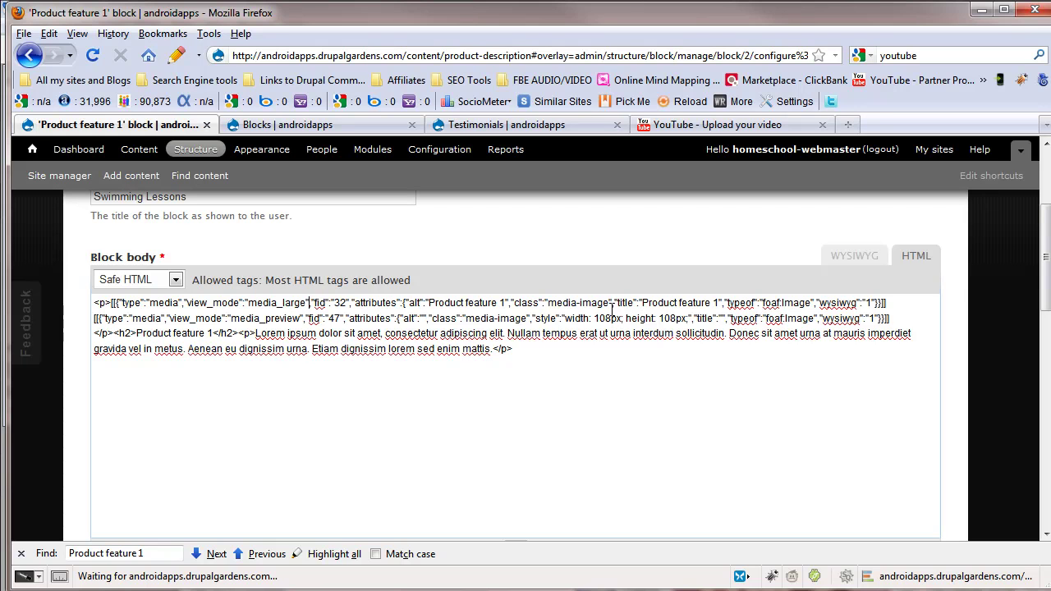
left_click(846, 258)
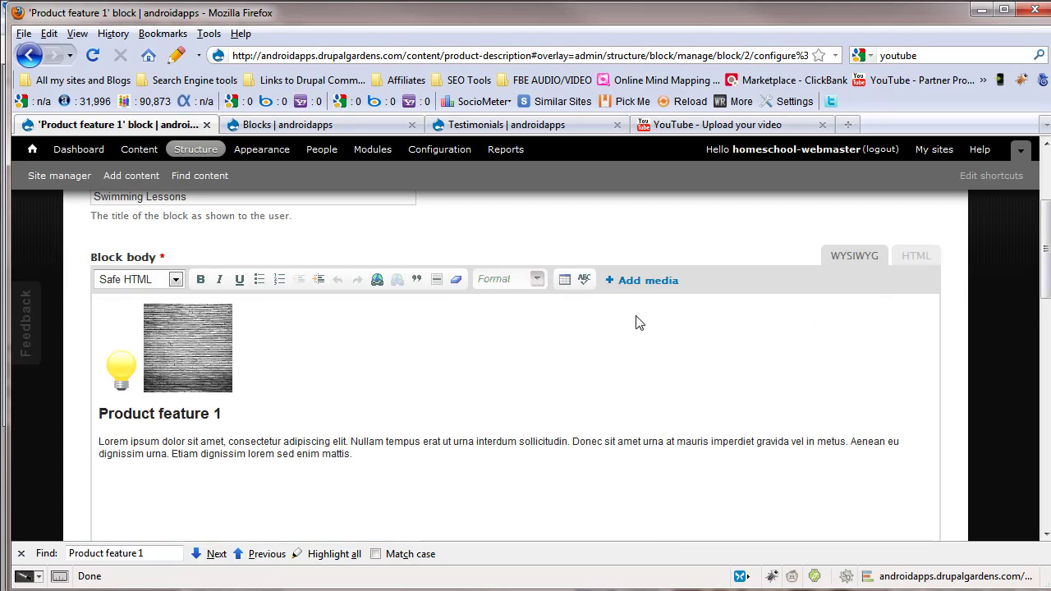
left_click(190, 359)
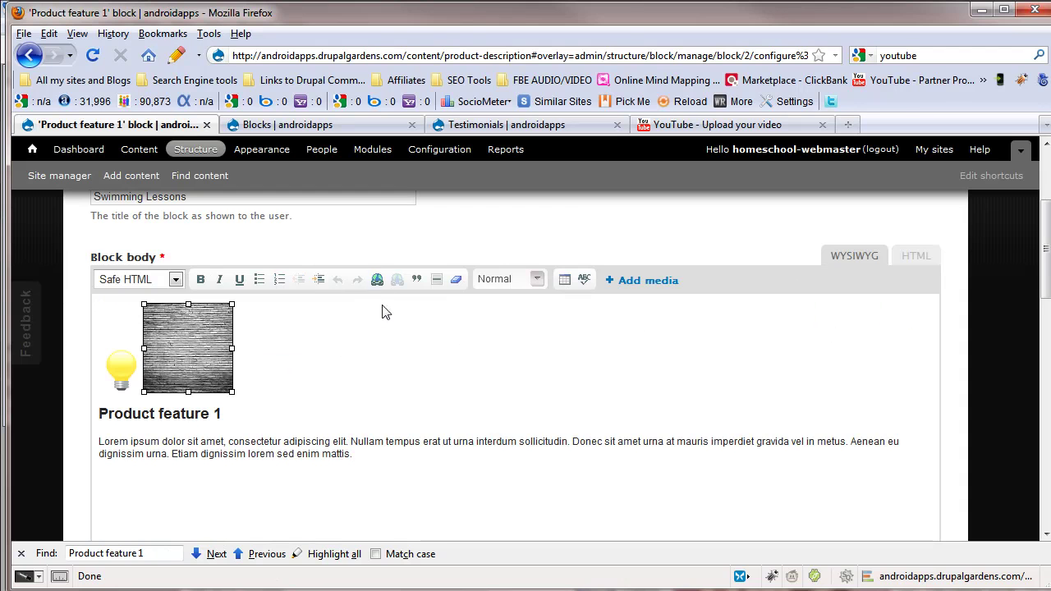
scroll(554, 347, "down", 10)
scroll(550, 354, "up", 6)
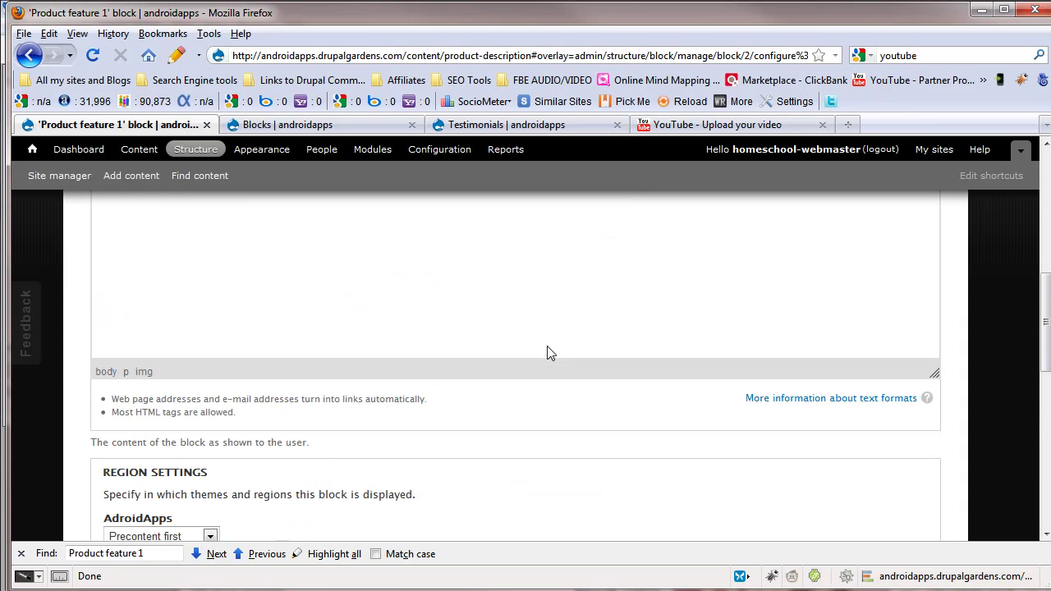
scroll(549, 353, "up", 5)
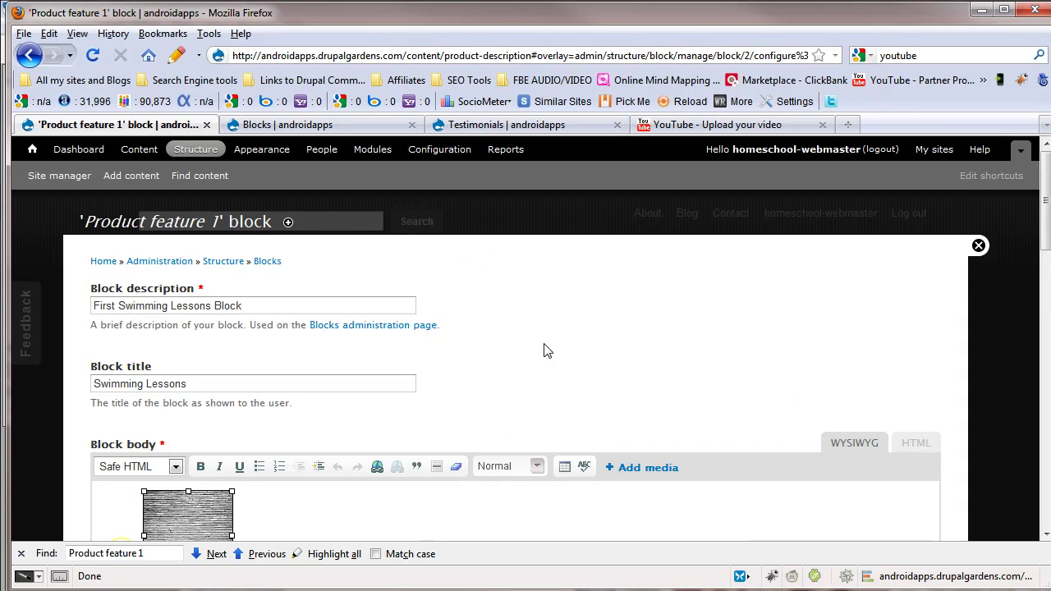